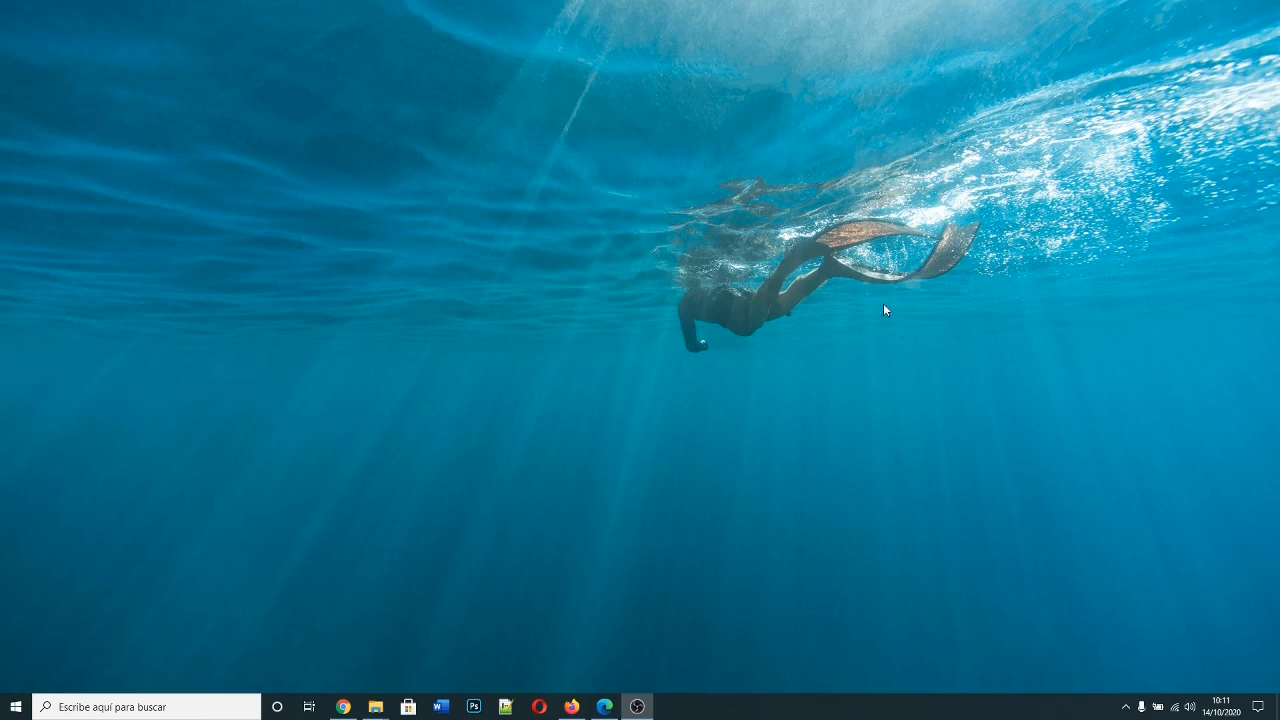
Start Word and create a new blank document
click(437, 710)
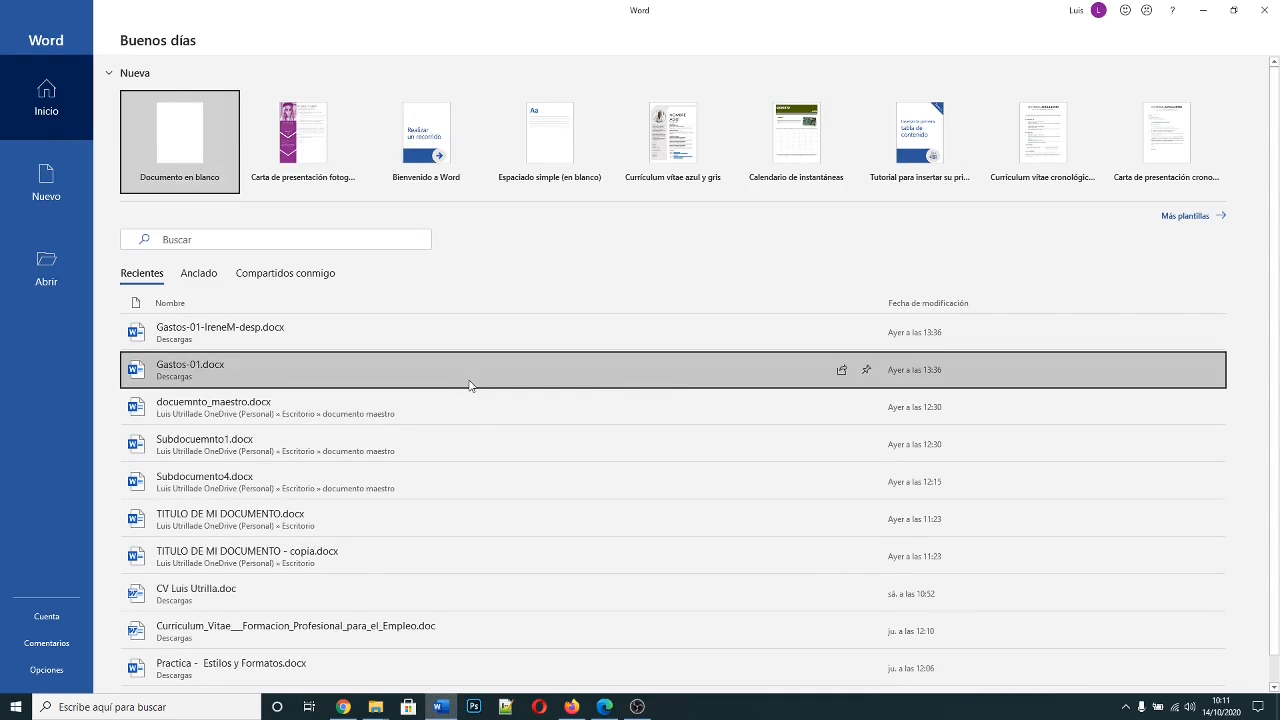
click(177, 147)
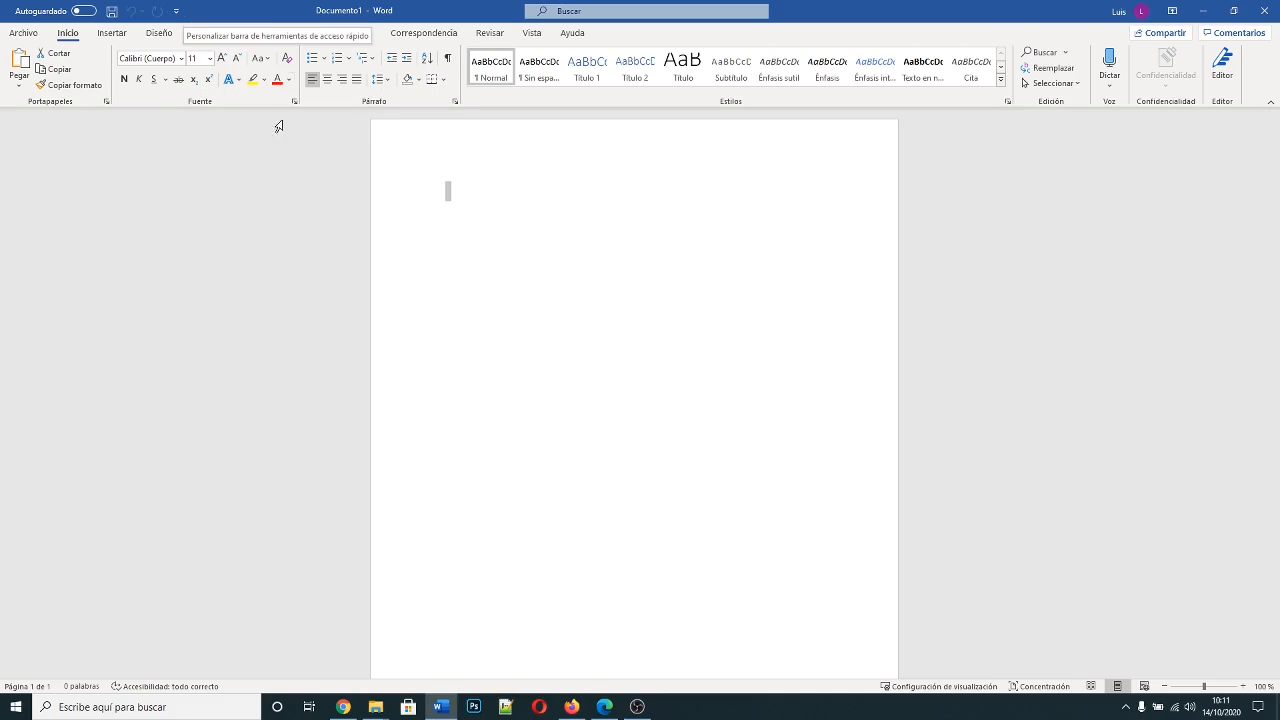
click(478, 232)
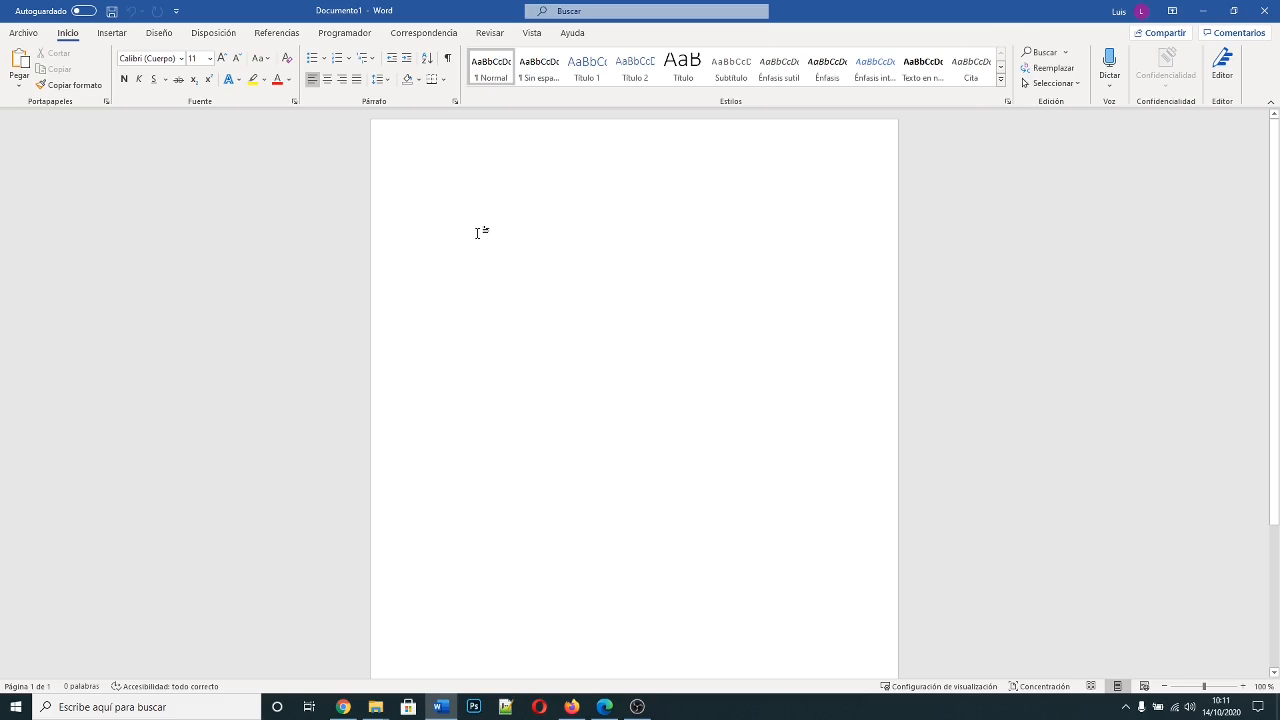
Insert a table with four columns and three rows at the start of the page
click(118, 35)
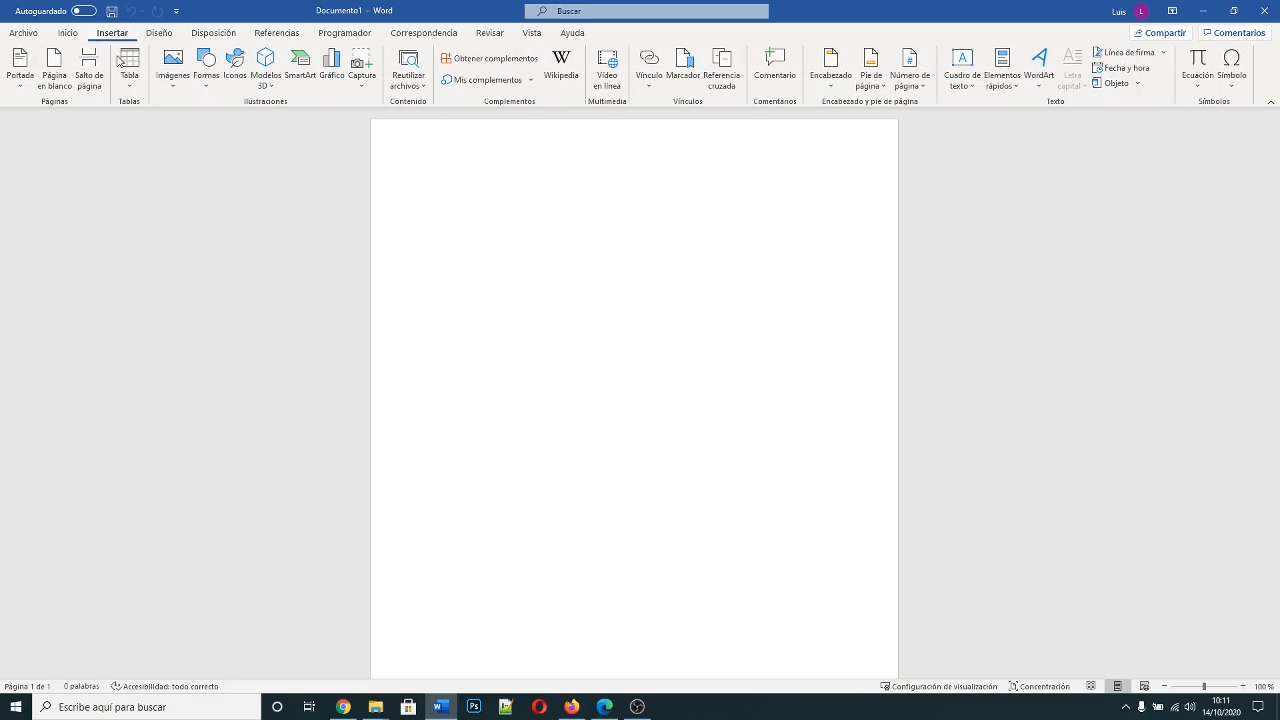
click(129, 75)
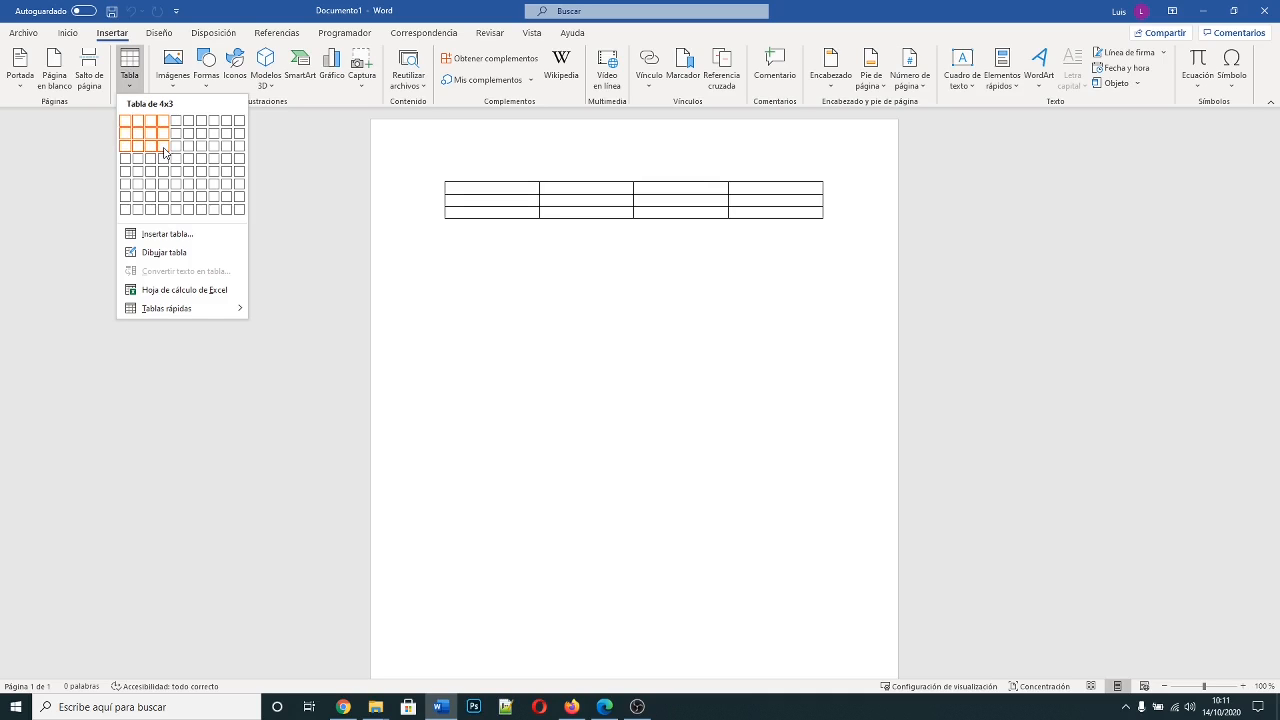
click(164, 152)
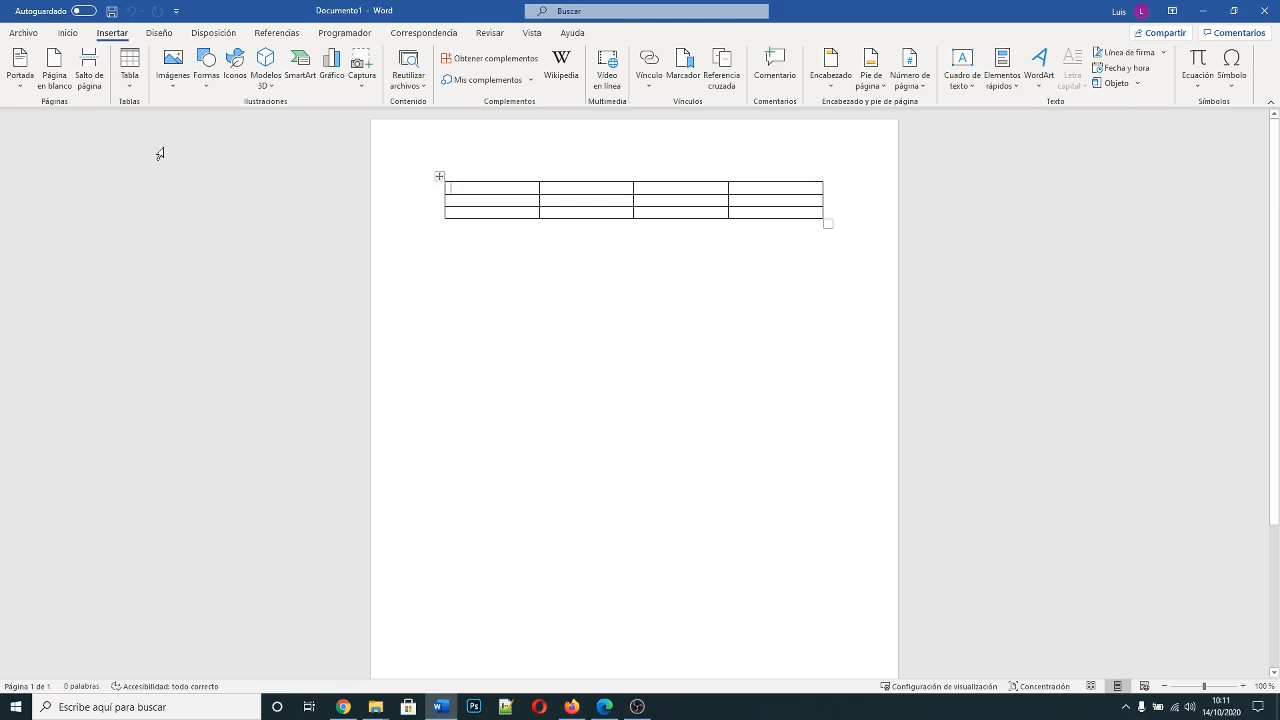
click(606, 328)
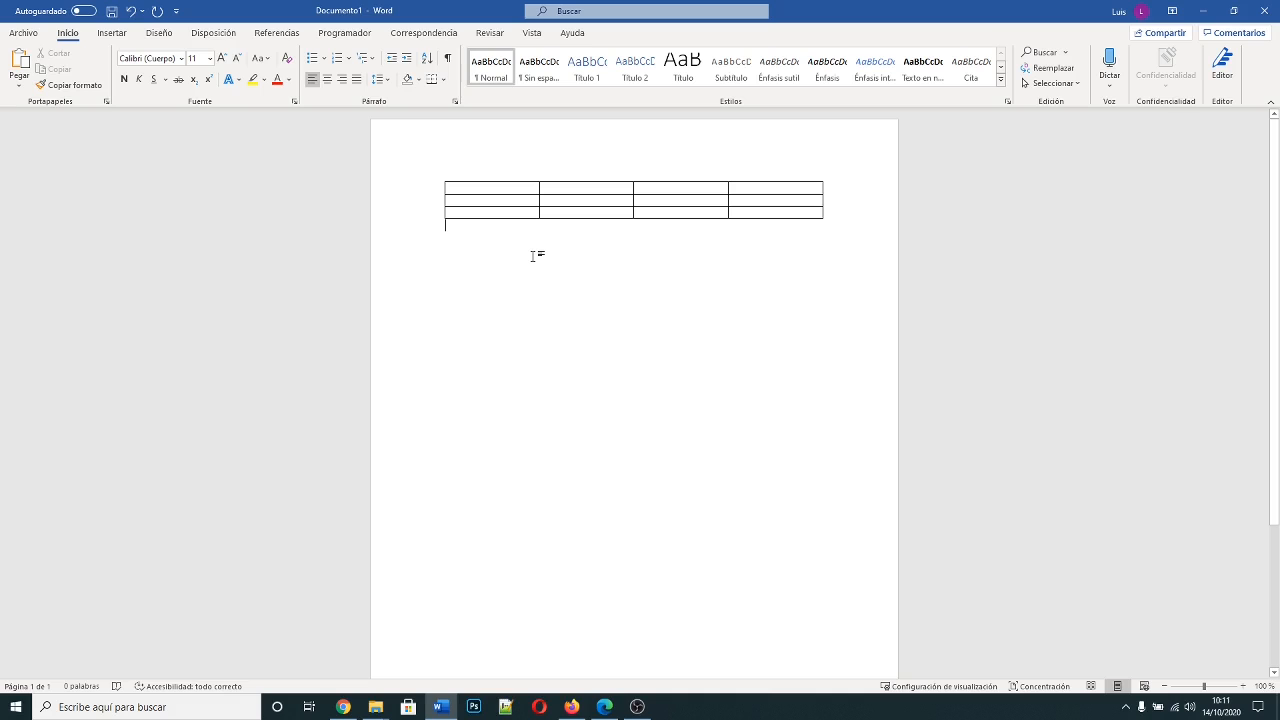
Fill the table's header row with Elemento 1, Elemento 2, Elemento 3 and Total
click(501, 192)
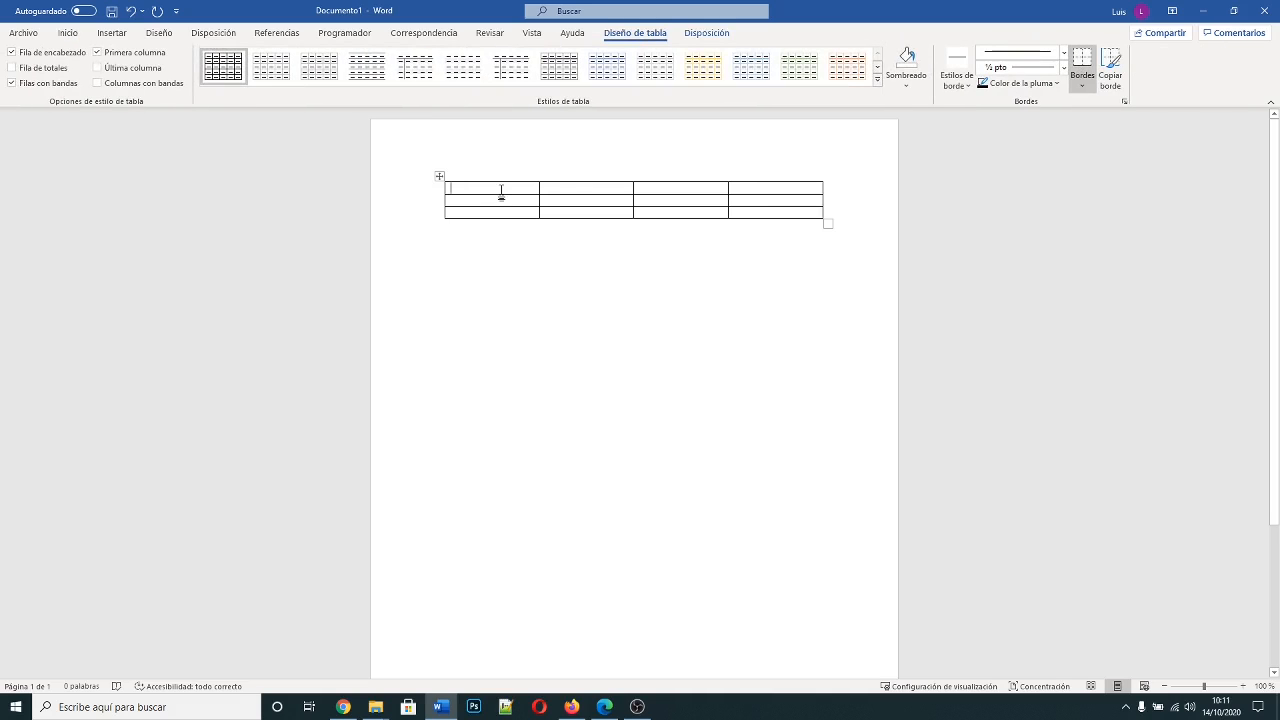
text(Elem)
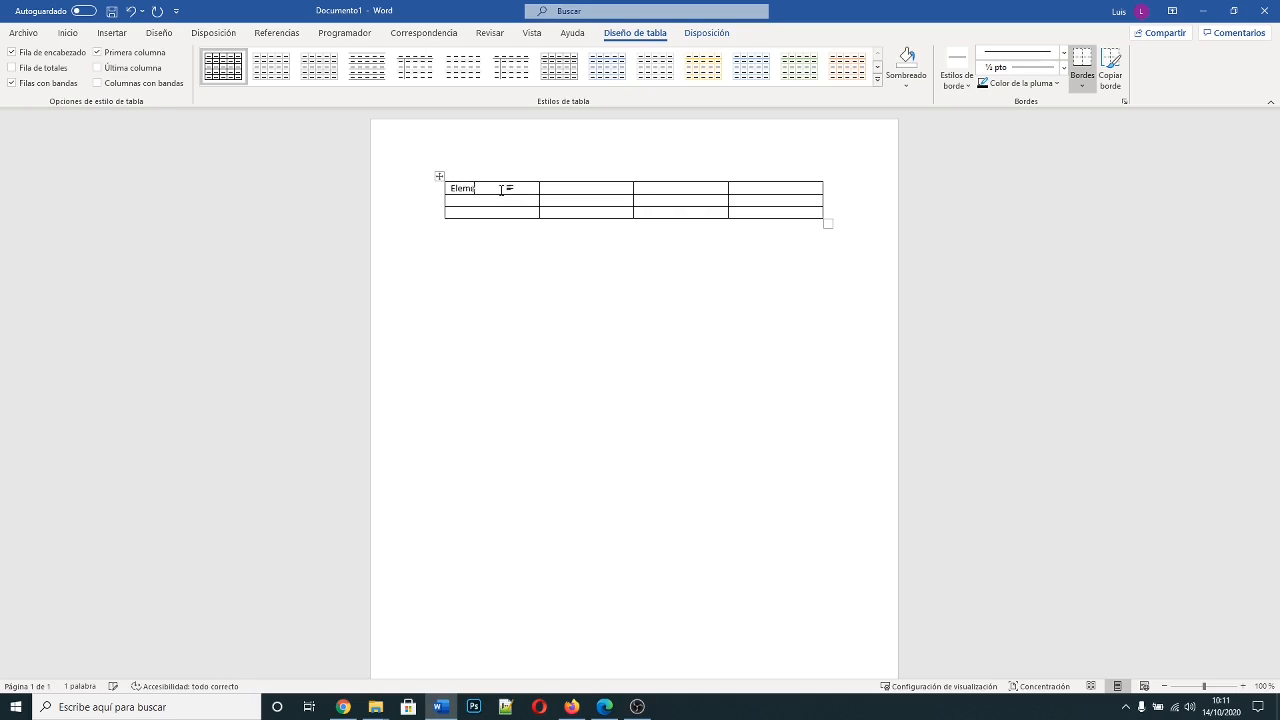
text(ento 1)
key(Tab)
text(Elemnto)
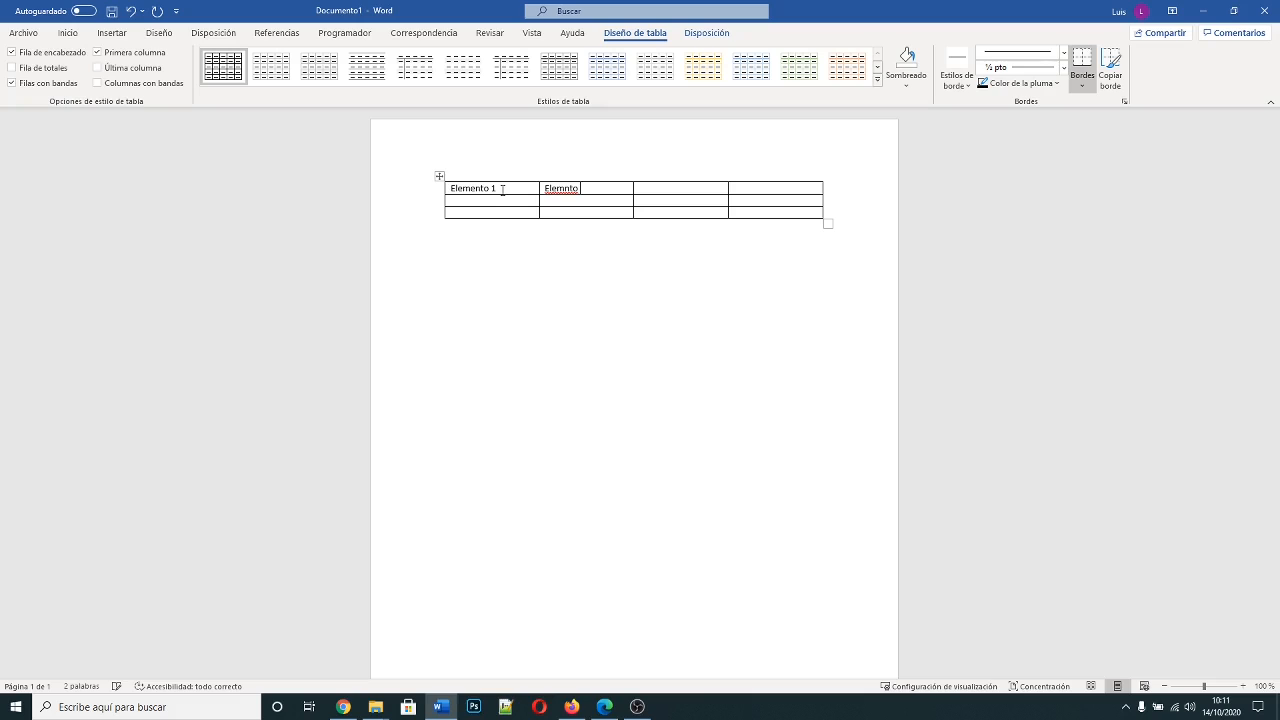
key(BackSpace)
key(BackSpace)
key(BackSpace)
text(ento)
text( 2 )
text(Elemento)
text( 3)
key(Tab)
text(Total)
click(711, 317)
Enter 25, 50 and -30 in the first three cells of the table's second row
click(472, 202)
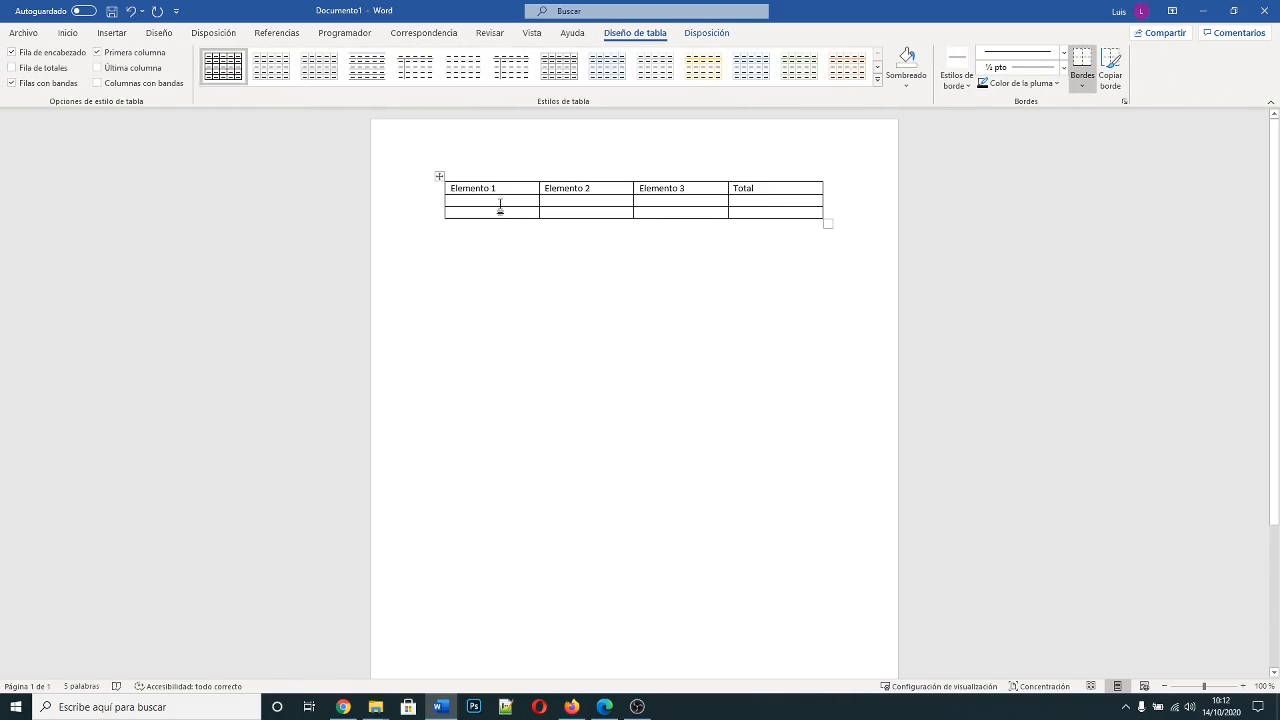
text(25 )
text(50)
click(680, 203)
text(-30)
Enter 100, 1,5 and 9 in the first three cells of the table's third row
click(487, 213)
text(100)
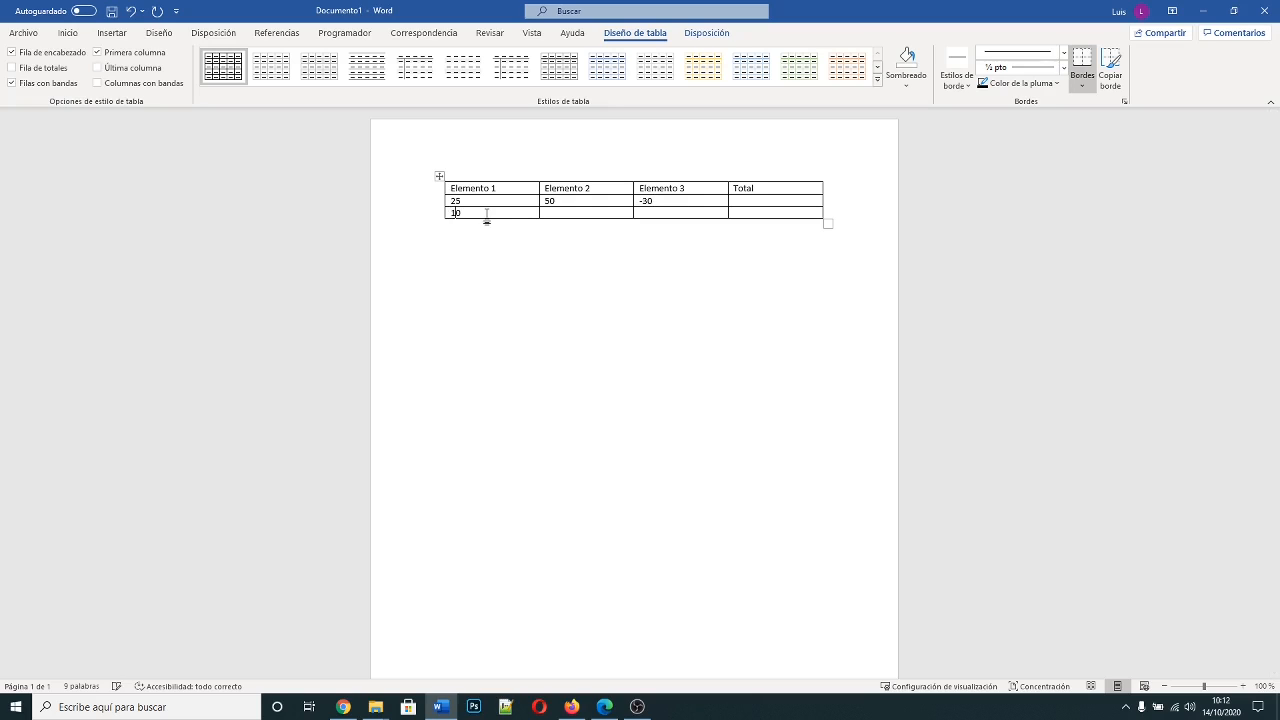
click(585, 213)
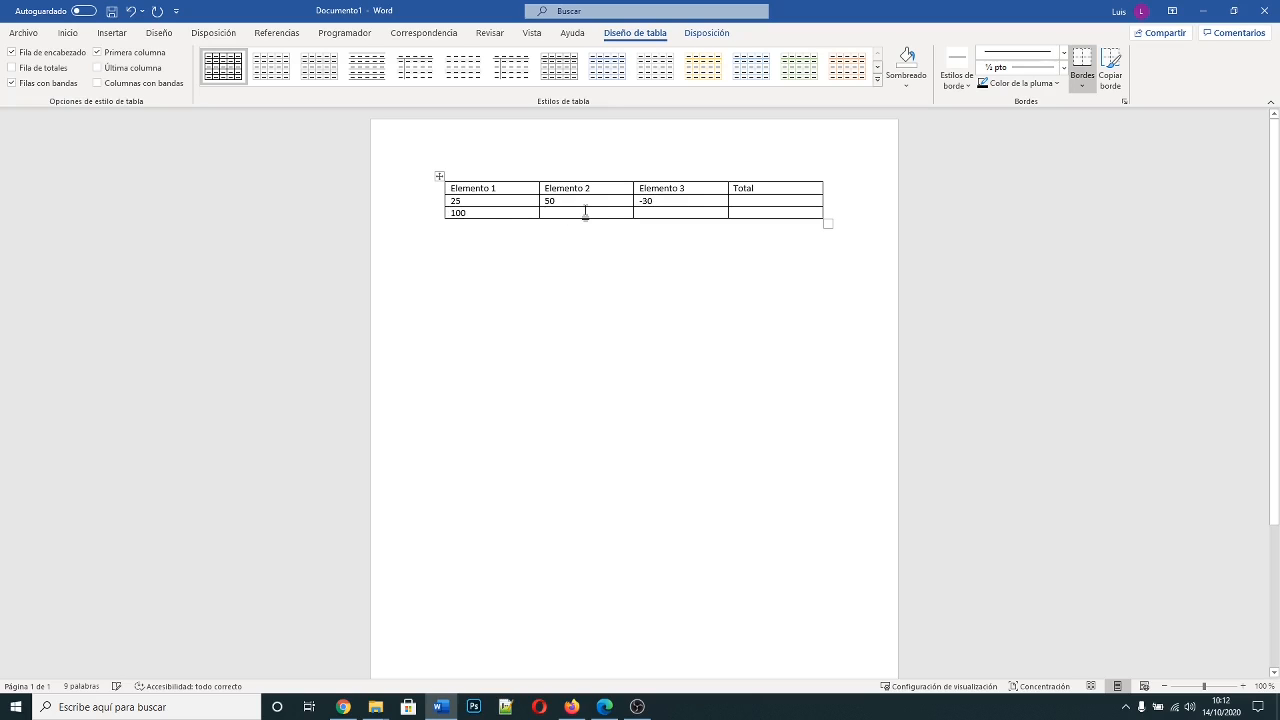
text(1)
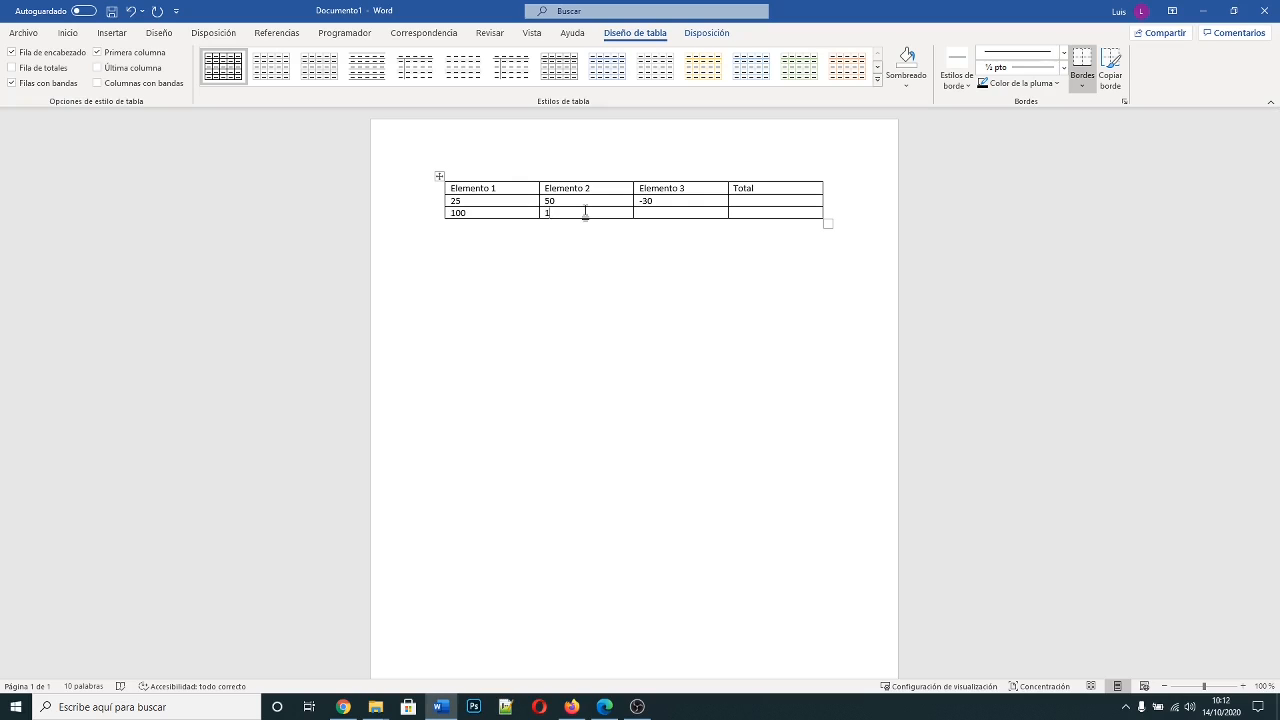
text(,5)
click(667, 211)
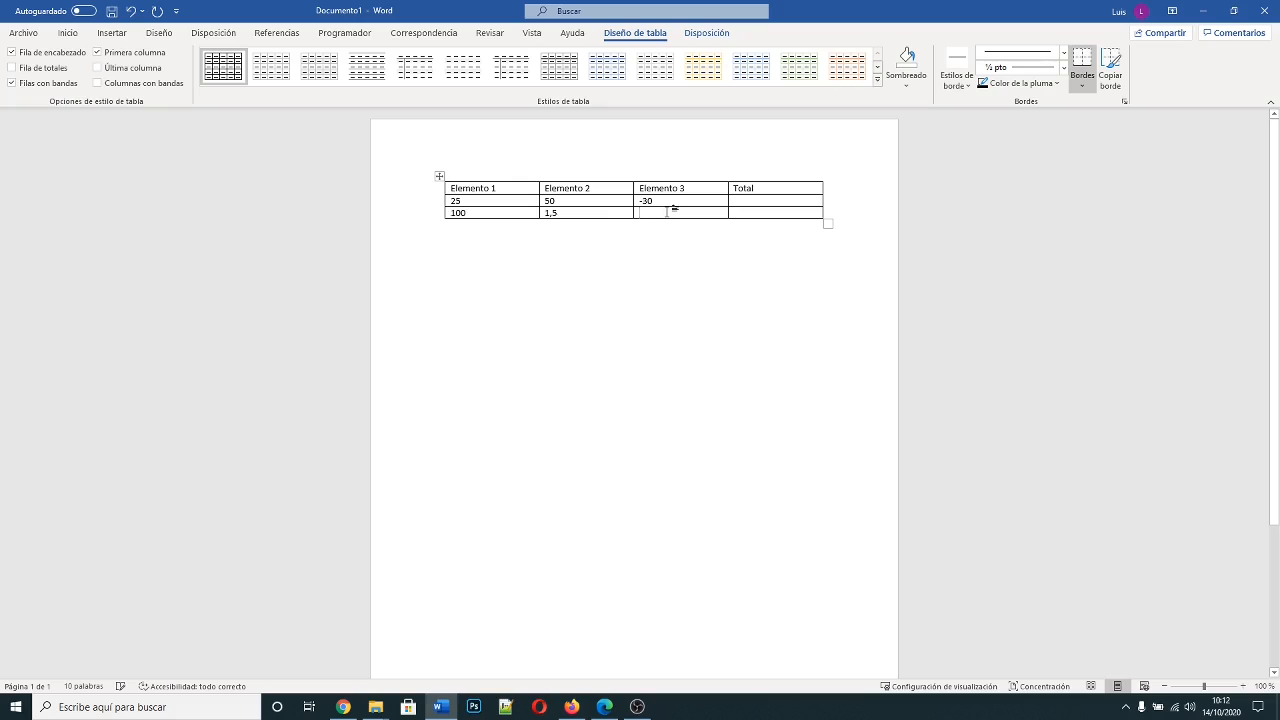
text(9)
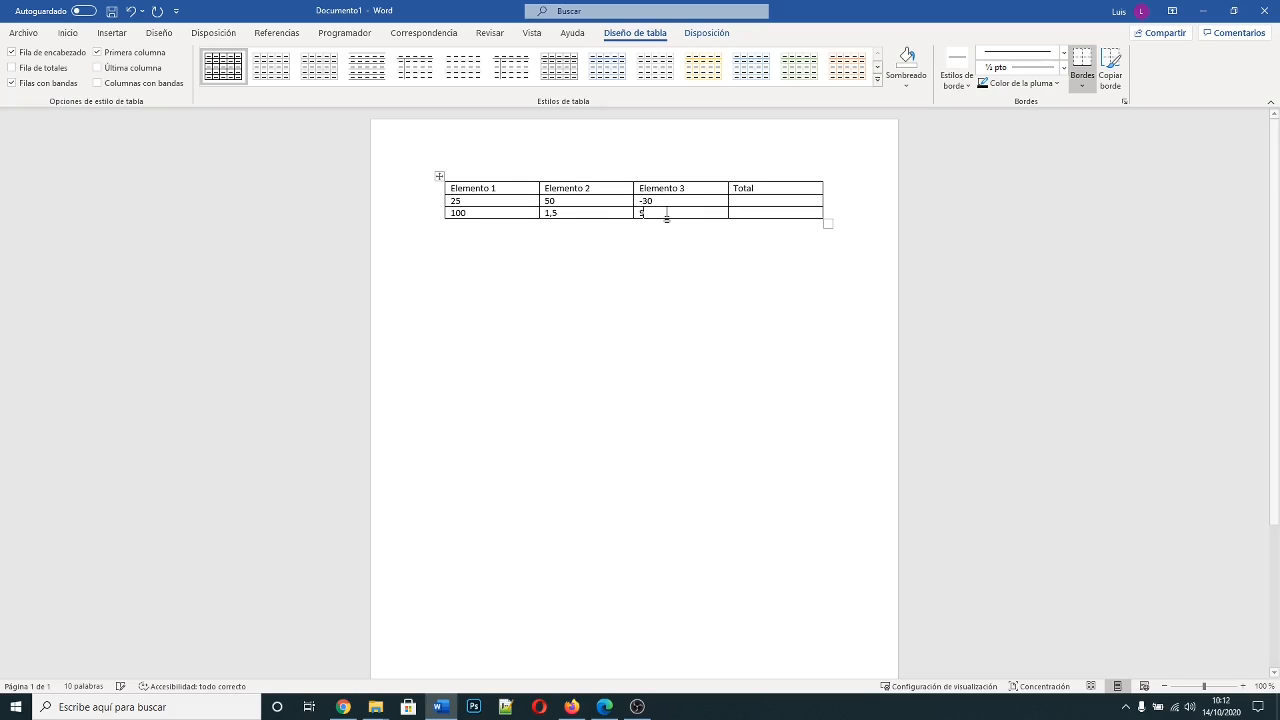
Increase the height of the table rows to about 1 cm each
click(754, 200)
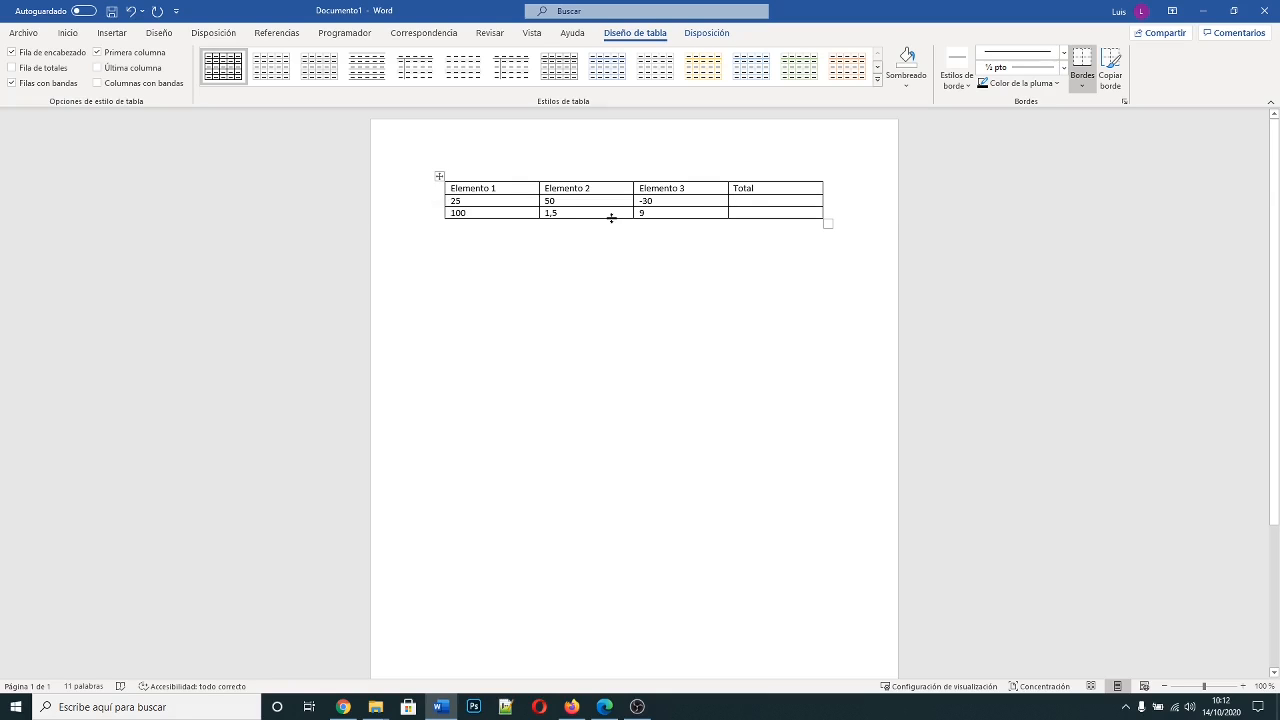
mouse_move(611, 217)
mouse_down()
mouse_move(613, 232)
mouse_move(608, 219)
mouse_up()
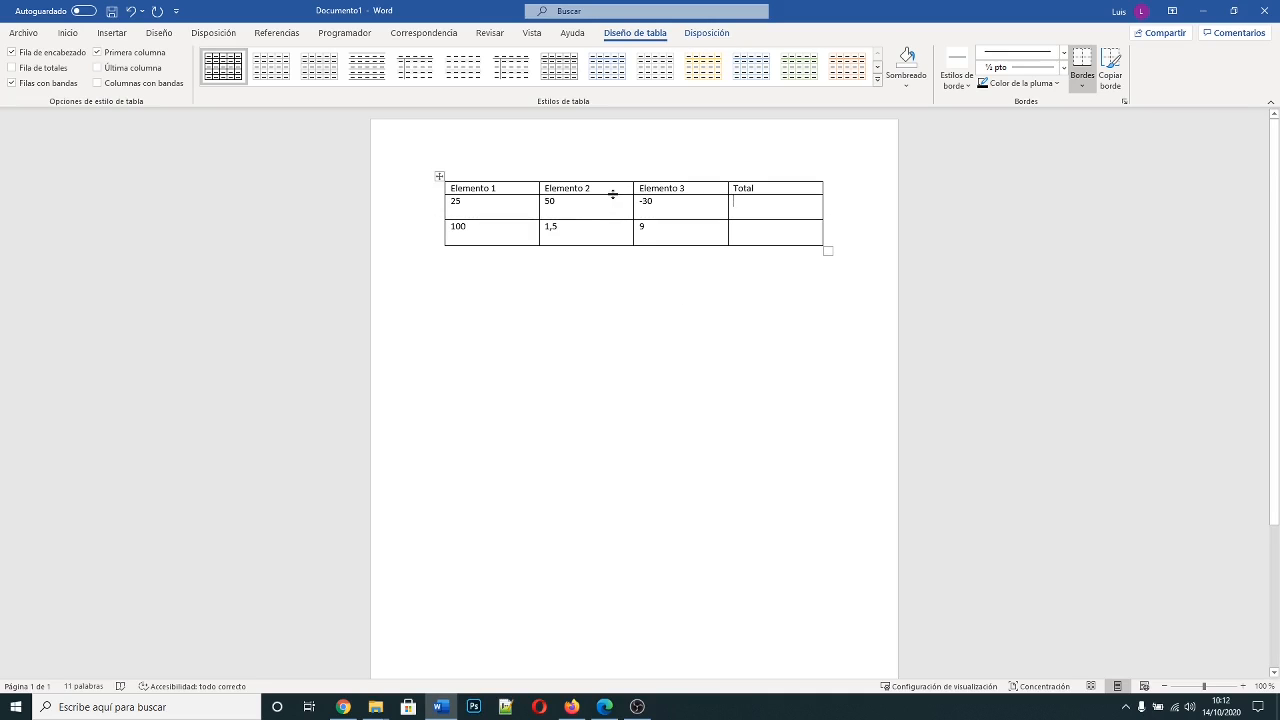
drag(614, 195, 614, 207)
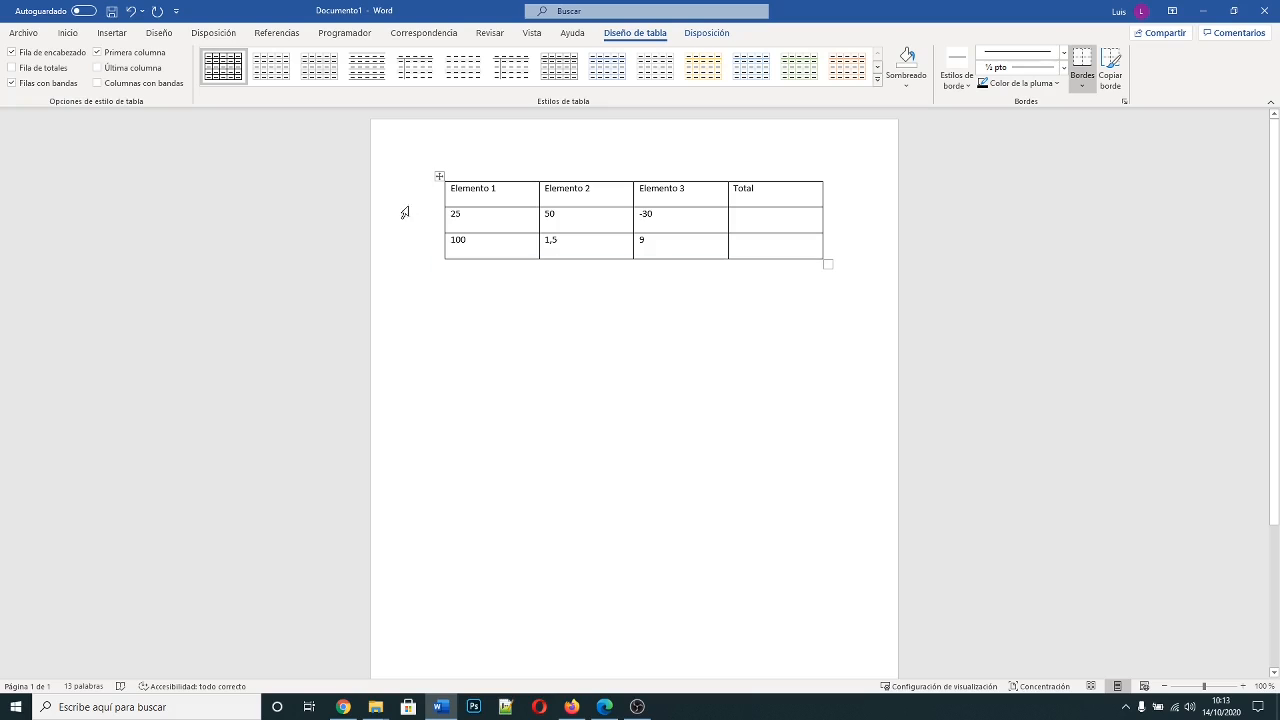
Apply the light blue grid table style with bold header row and first column to the whole table
click(440, 178)
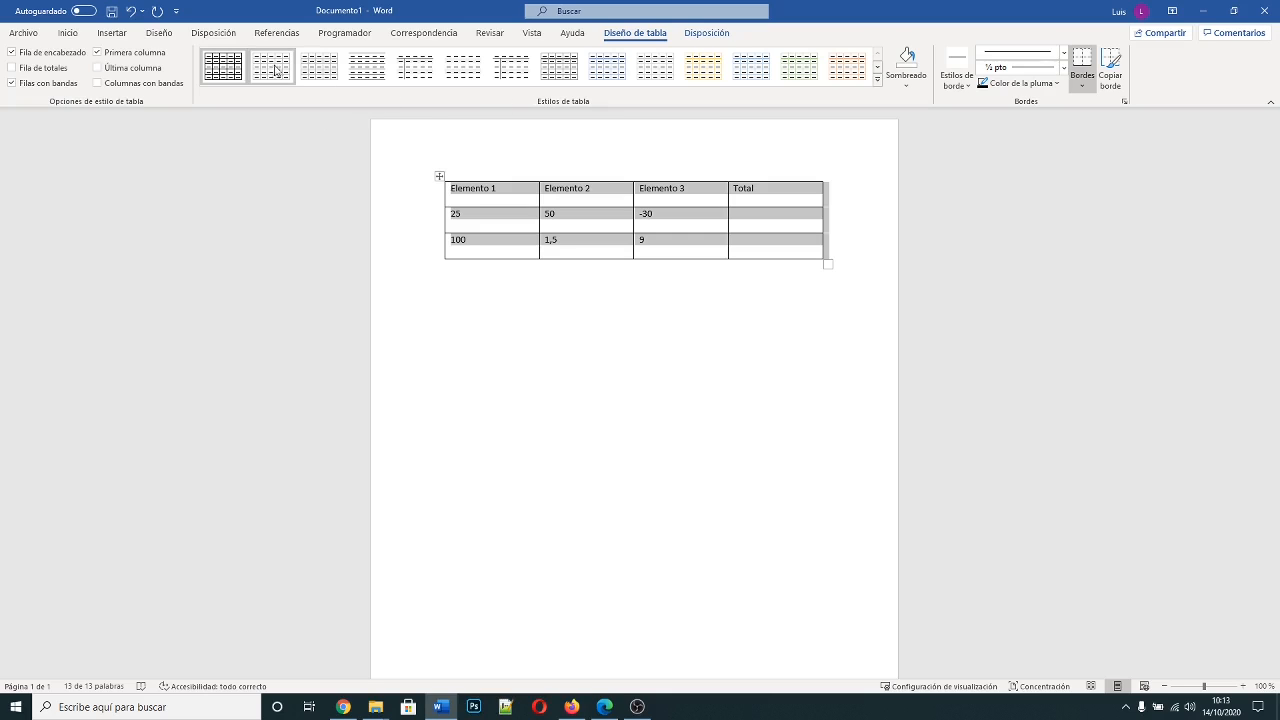
click(597, 72)
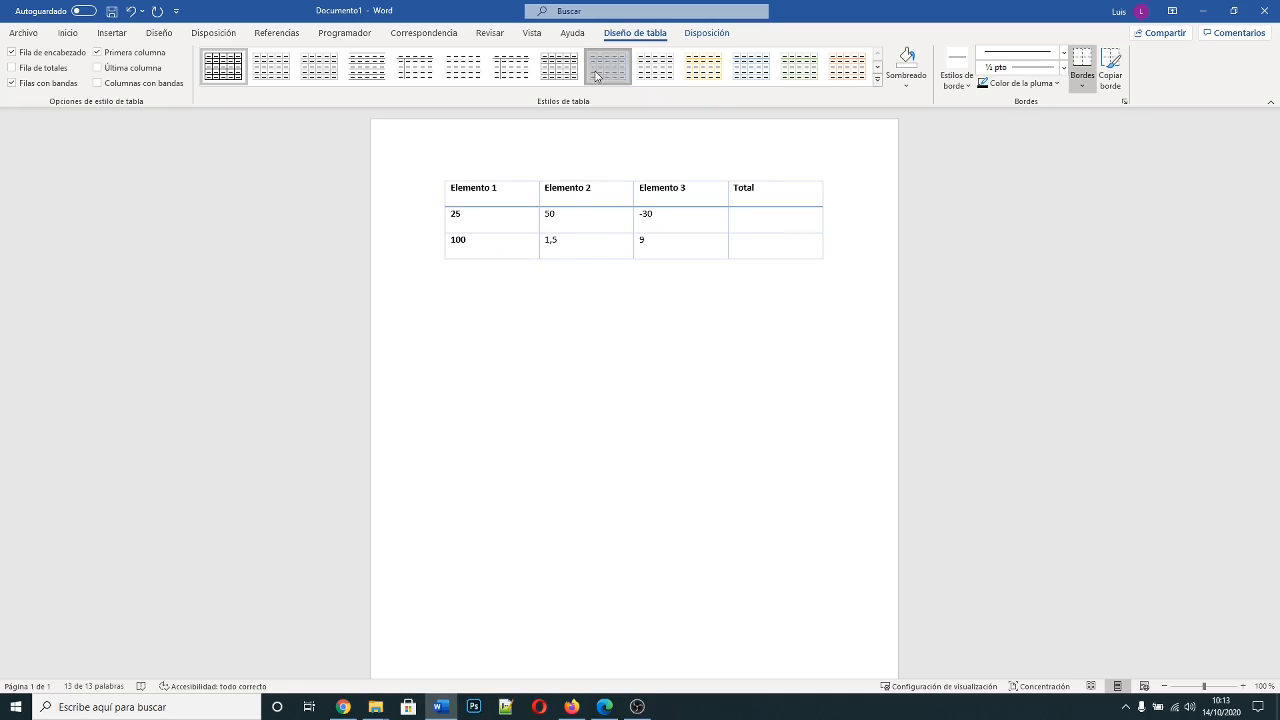
click(607, 316)
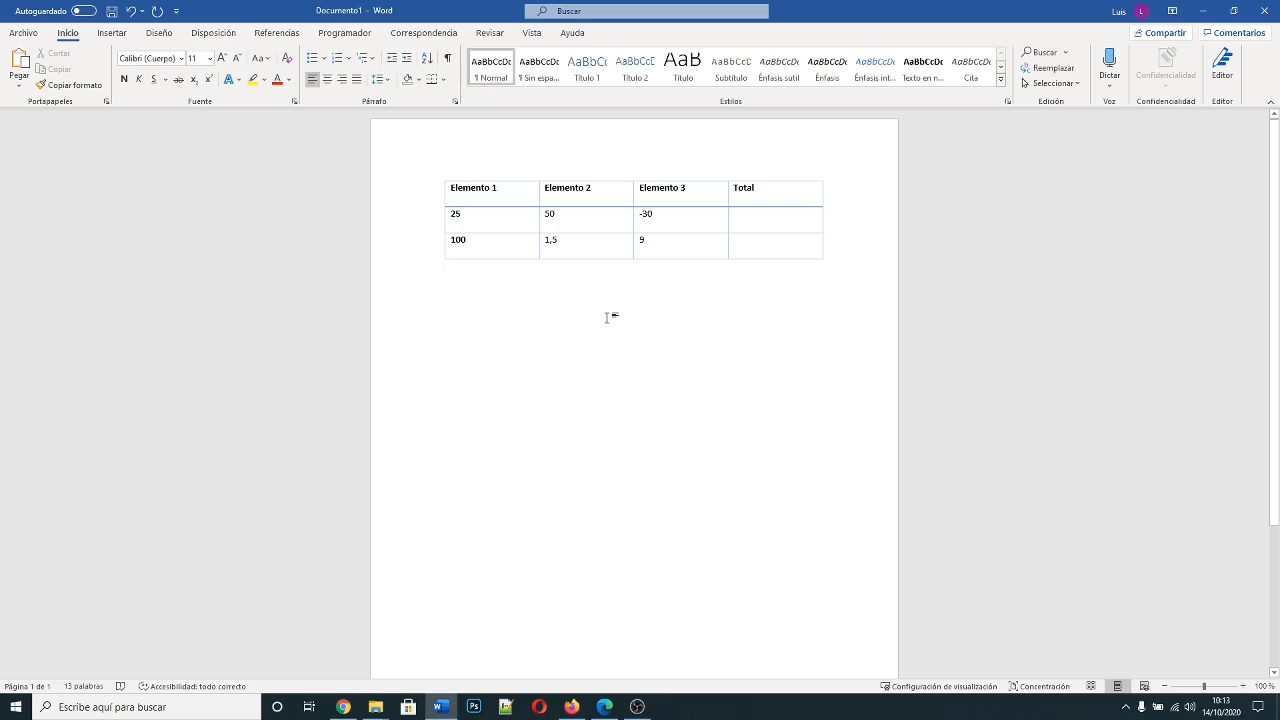
click(507, 222)
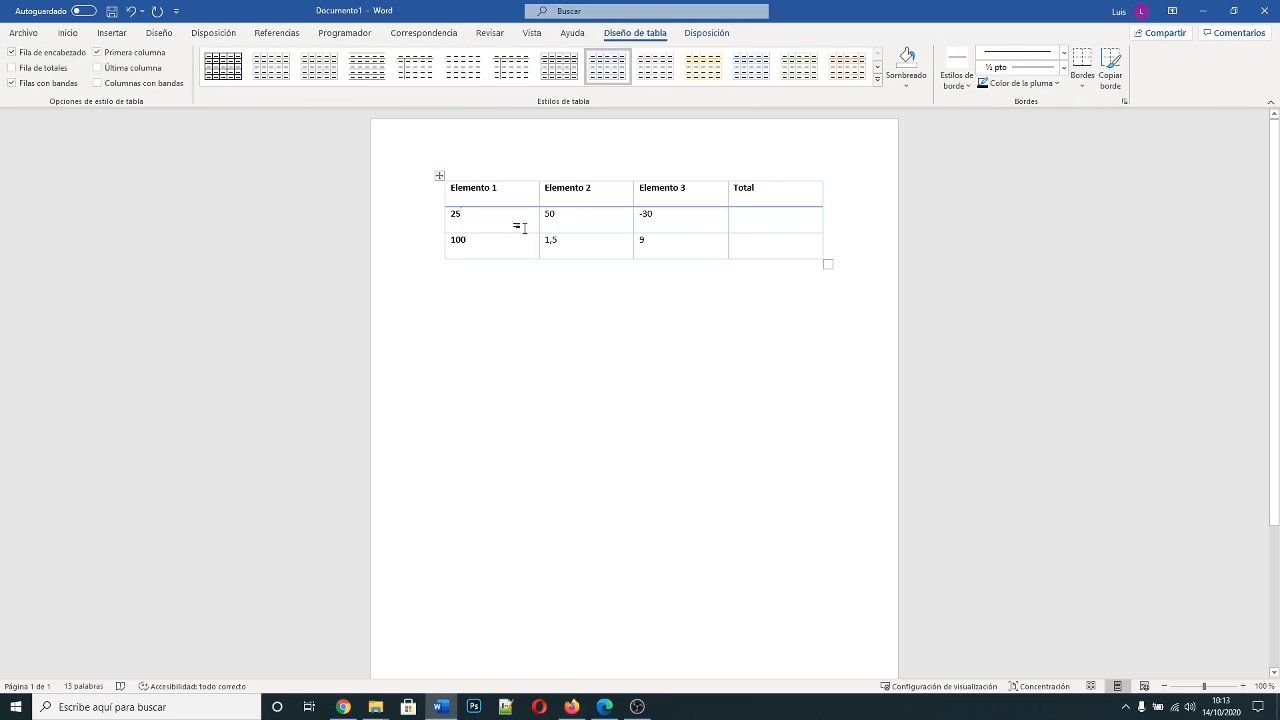
click(551, 304)
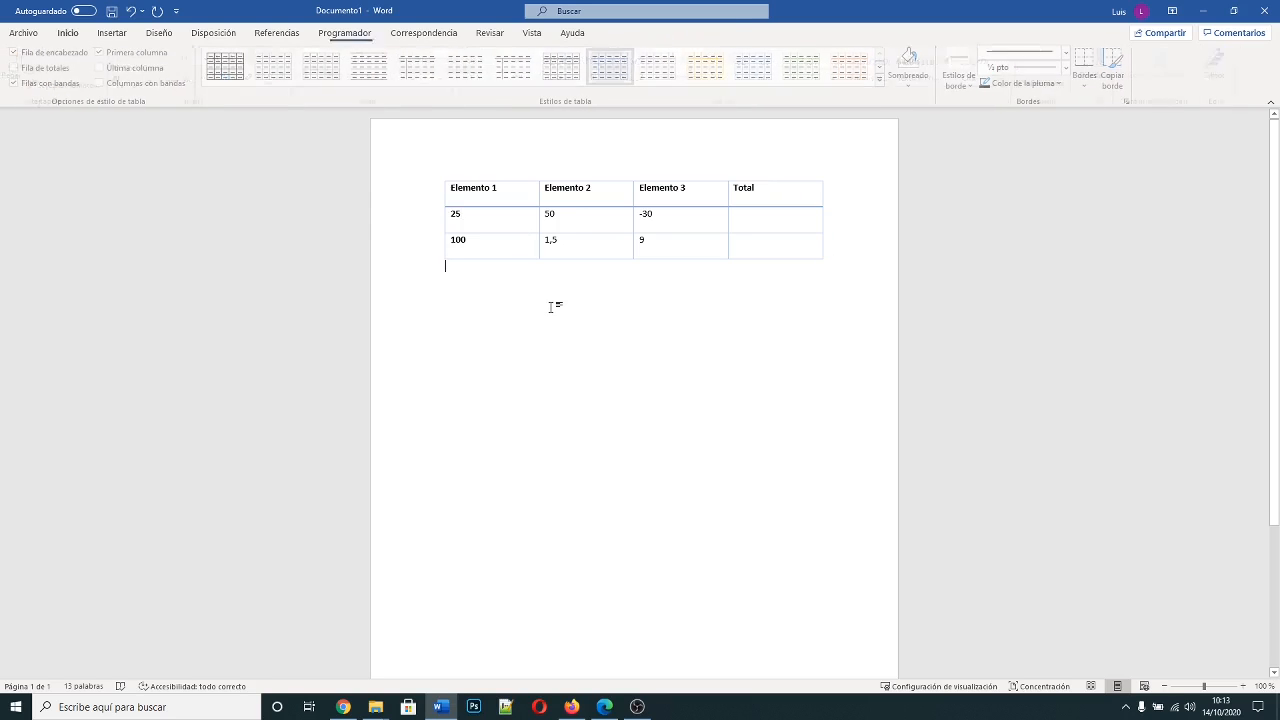
Select the first three cells of the table's second row, and release the selection again
click(517, 212)
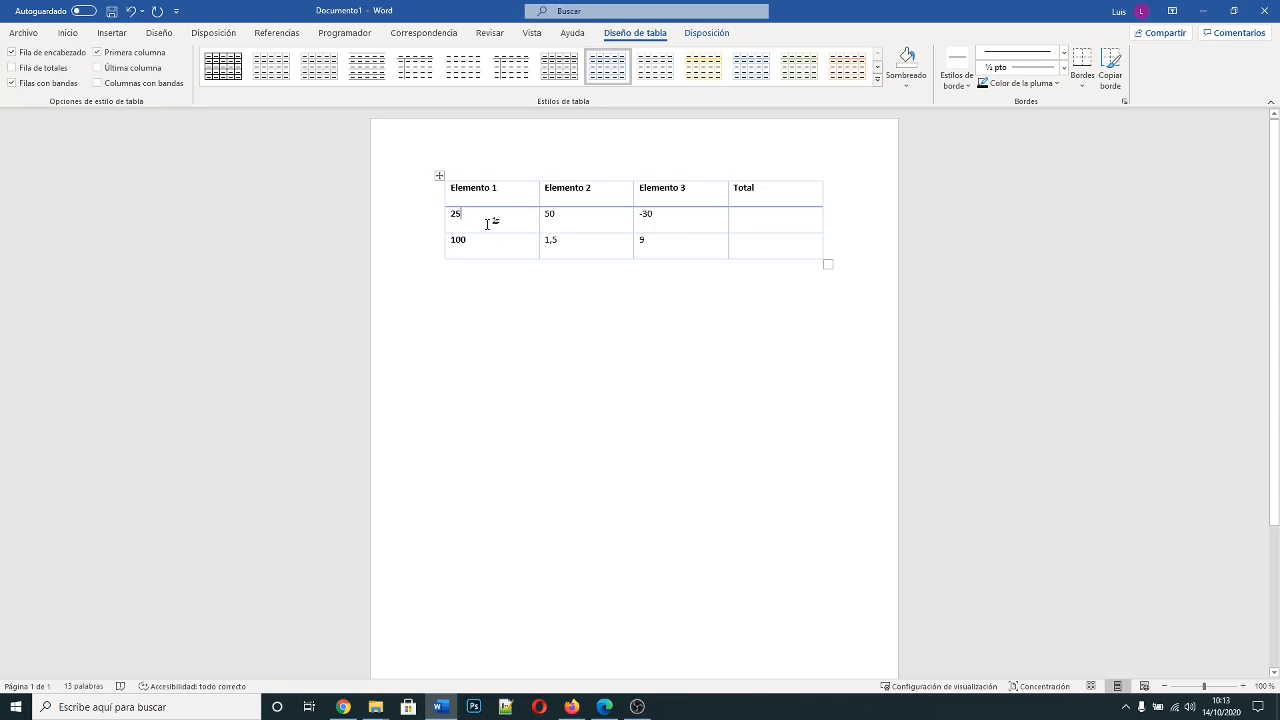
mouse_move(440, 234)
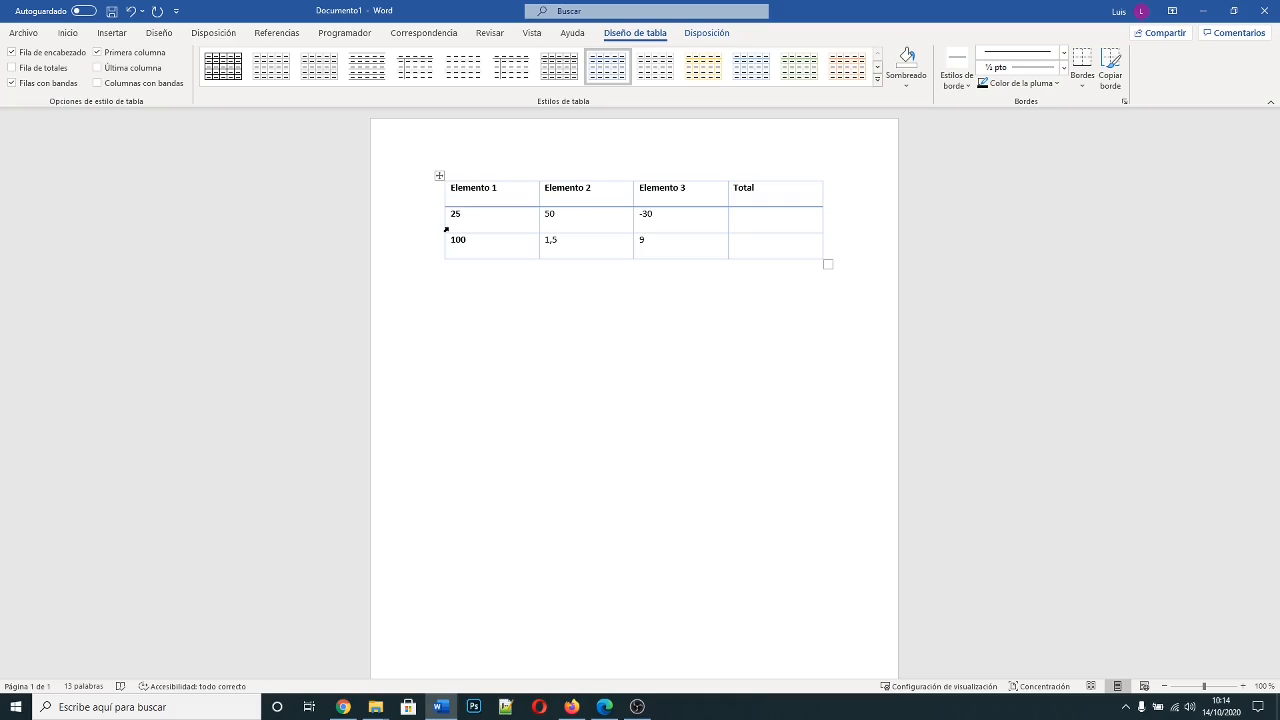
click(446, 229)
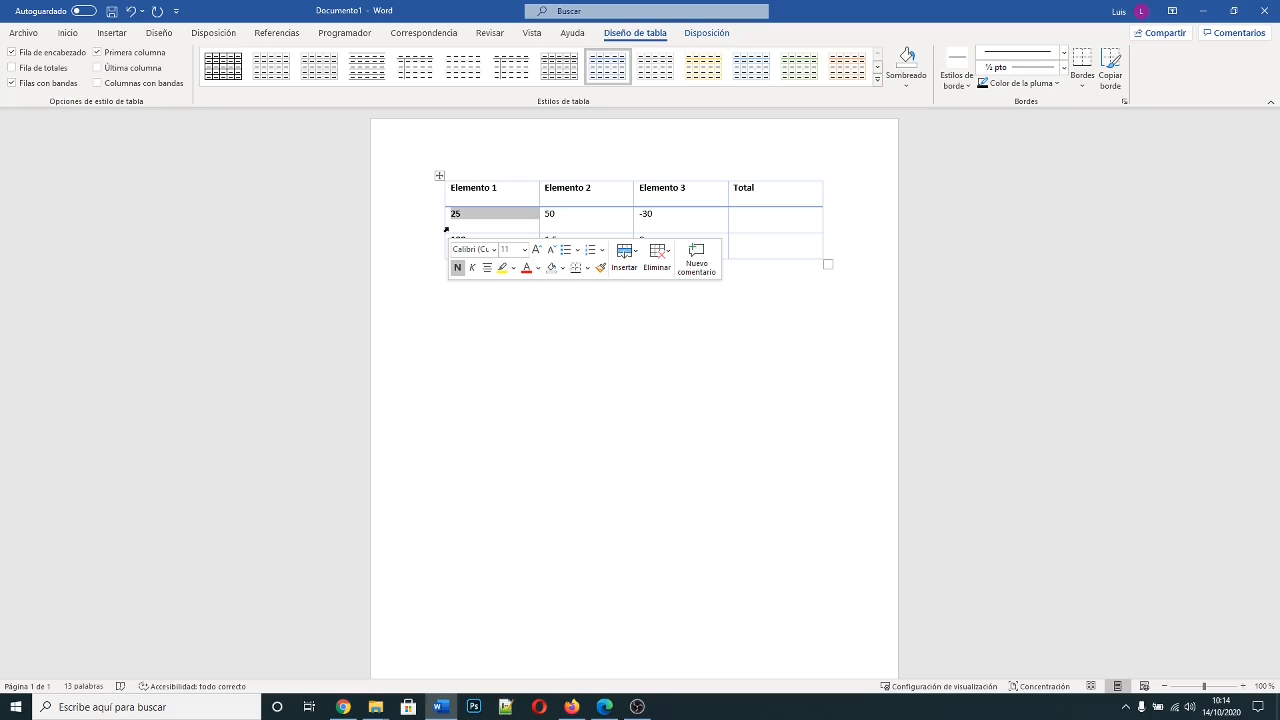
drag(446, 229, 679, 222)
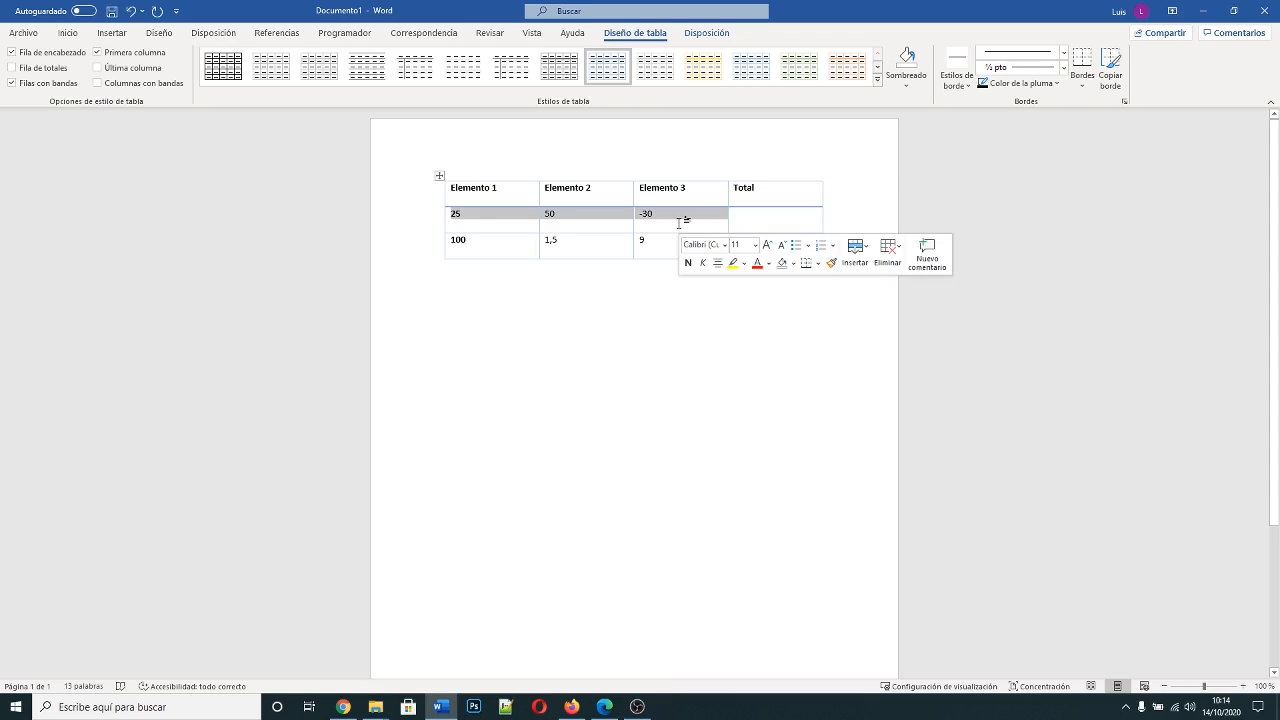
click(679, 222)
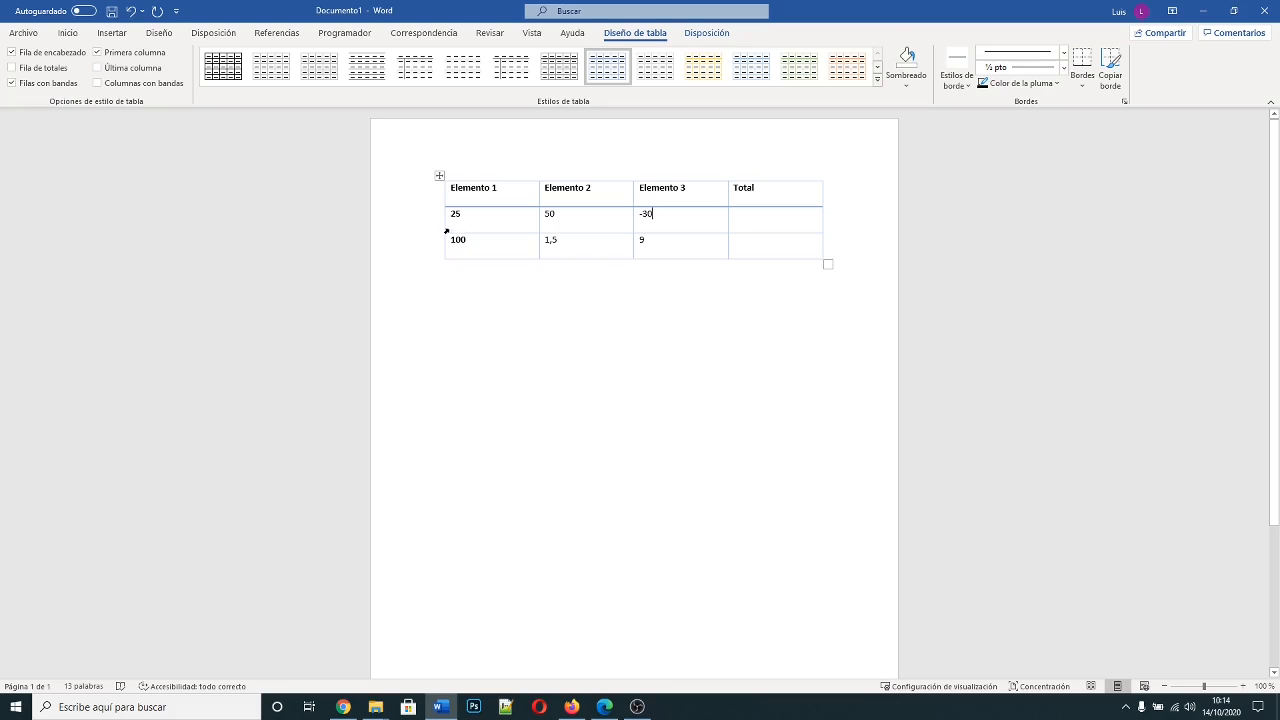
Add an empty row below the table's third row
mouse_move(440, 236)
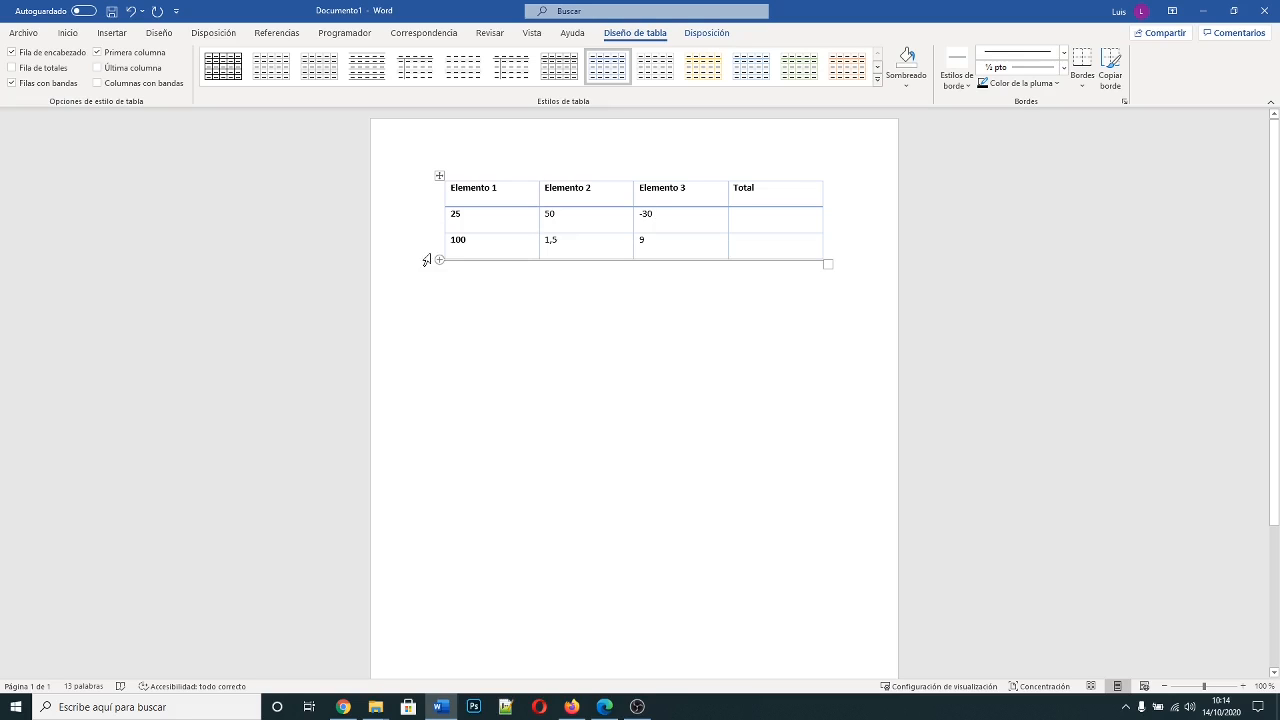
click(441, 261)
click(526, 343)
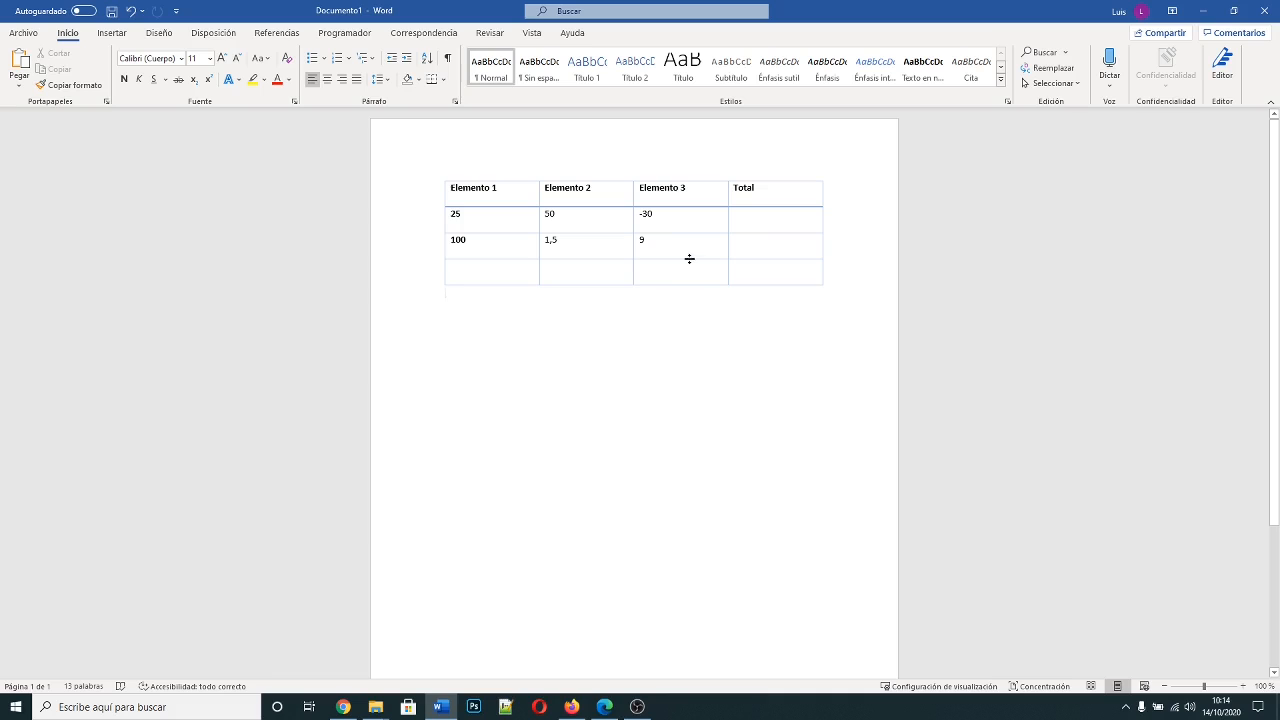
Merge all four cells of the table's empty last row into a single cell
click(748, 222)
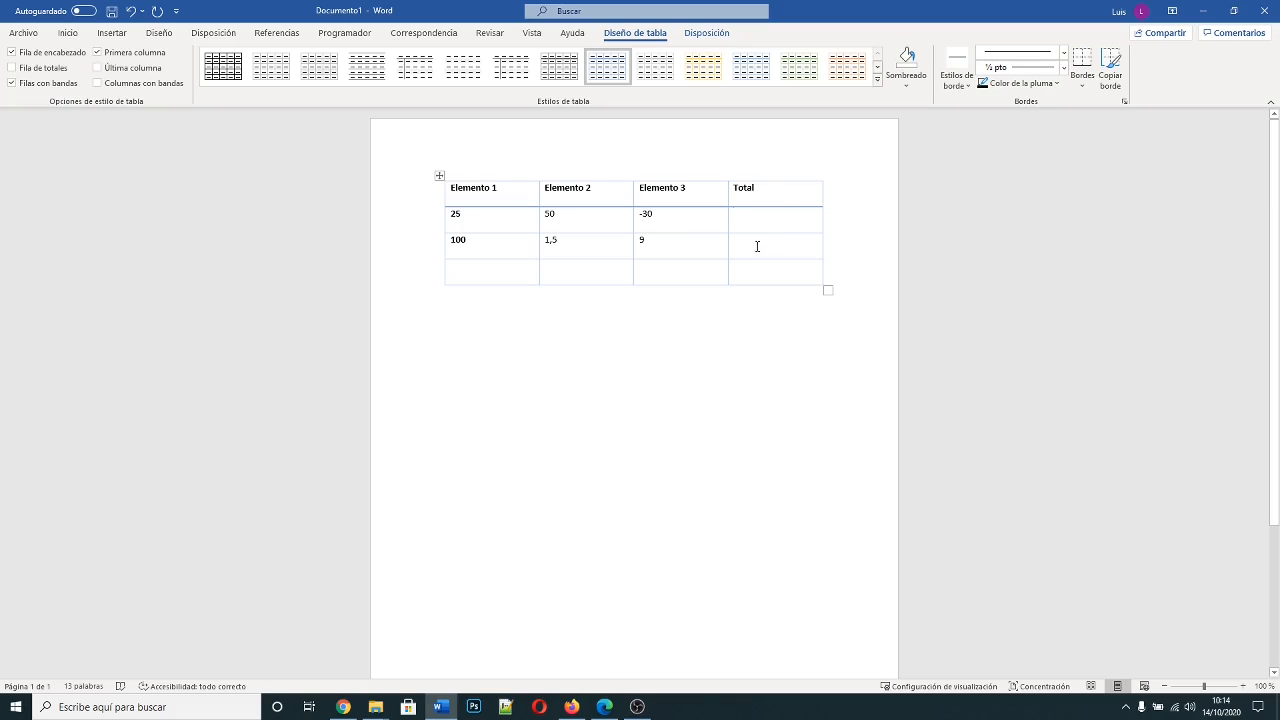
click(708, 34)
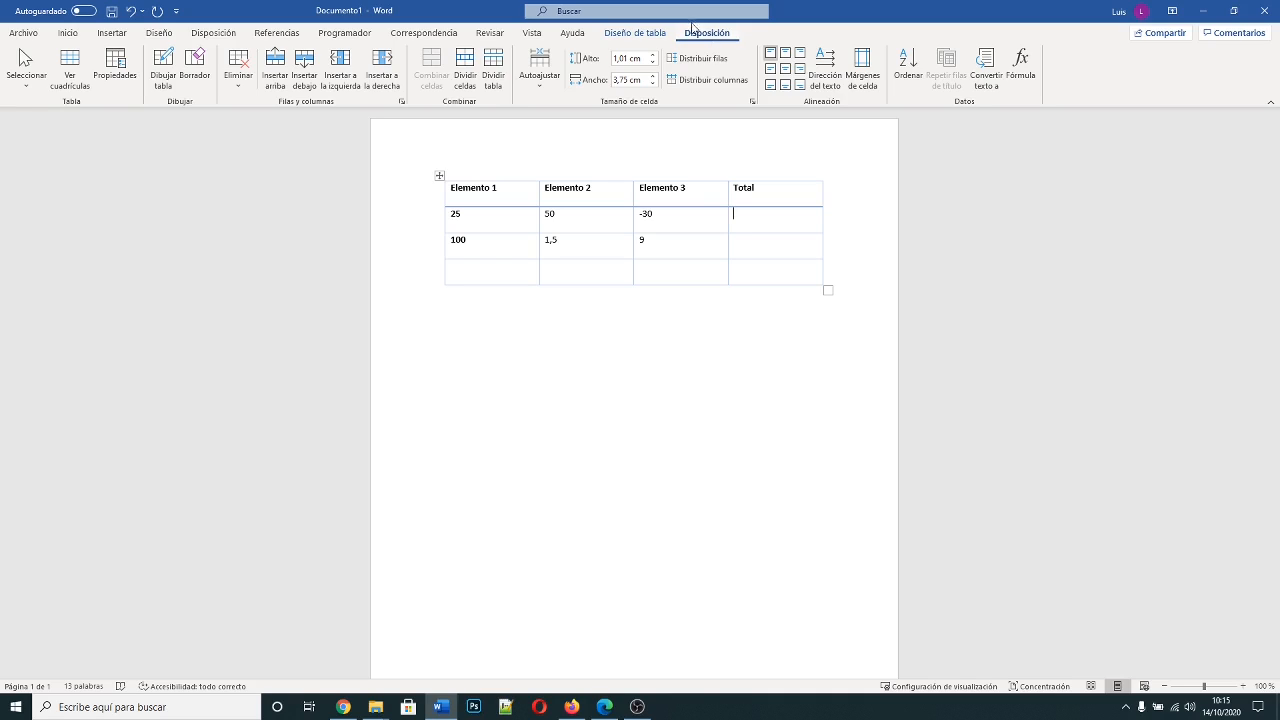
click(496, 275)
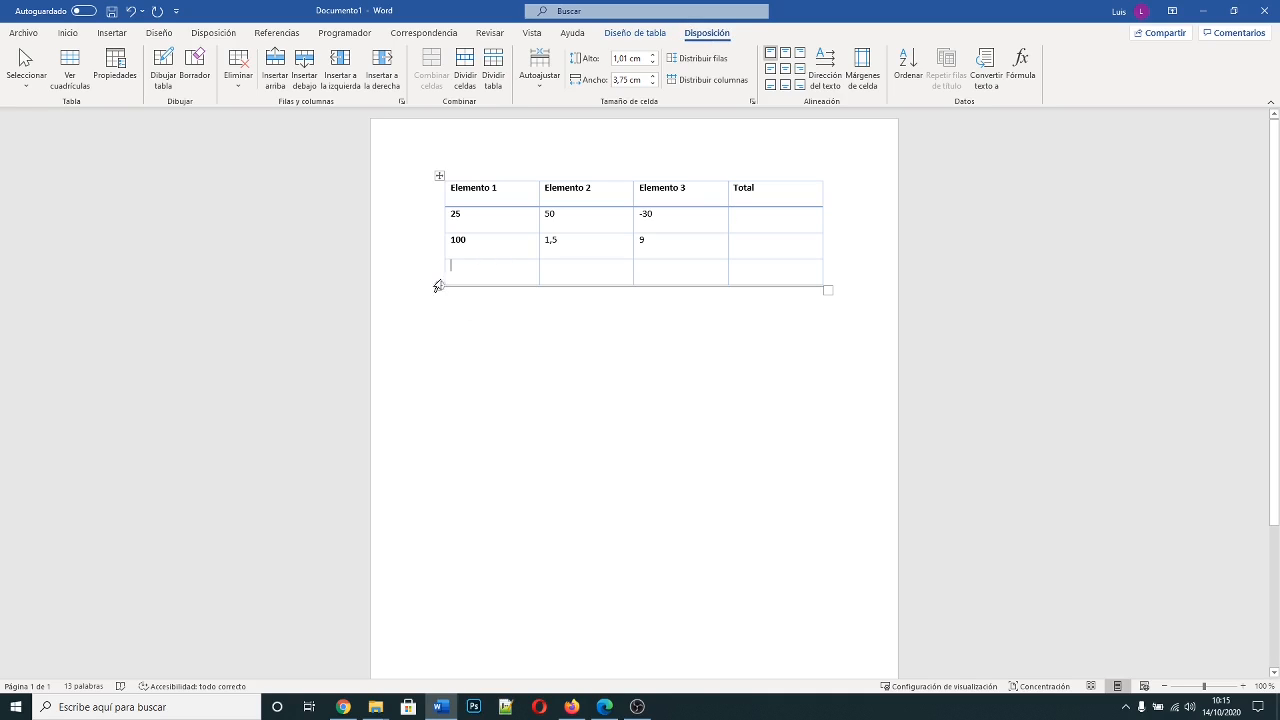
drag(446, 277, 776, 274)
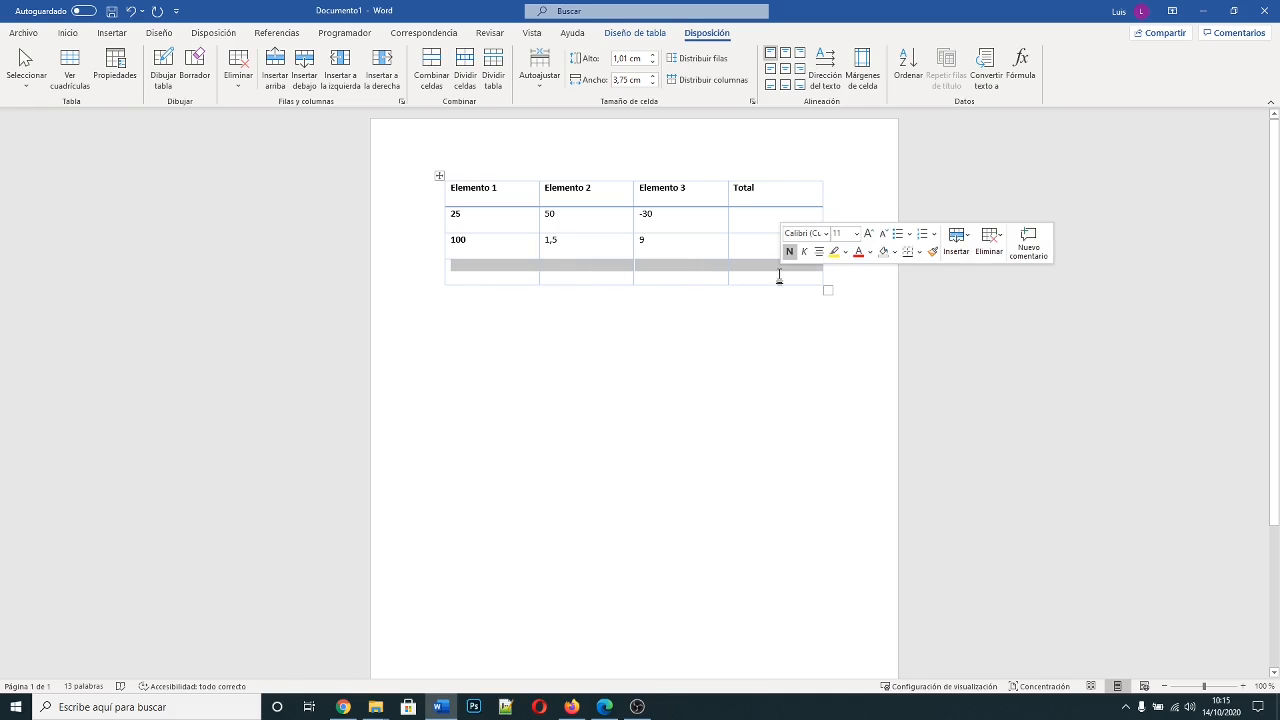
click(429, 75)
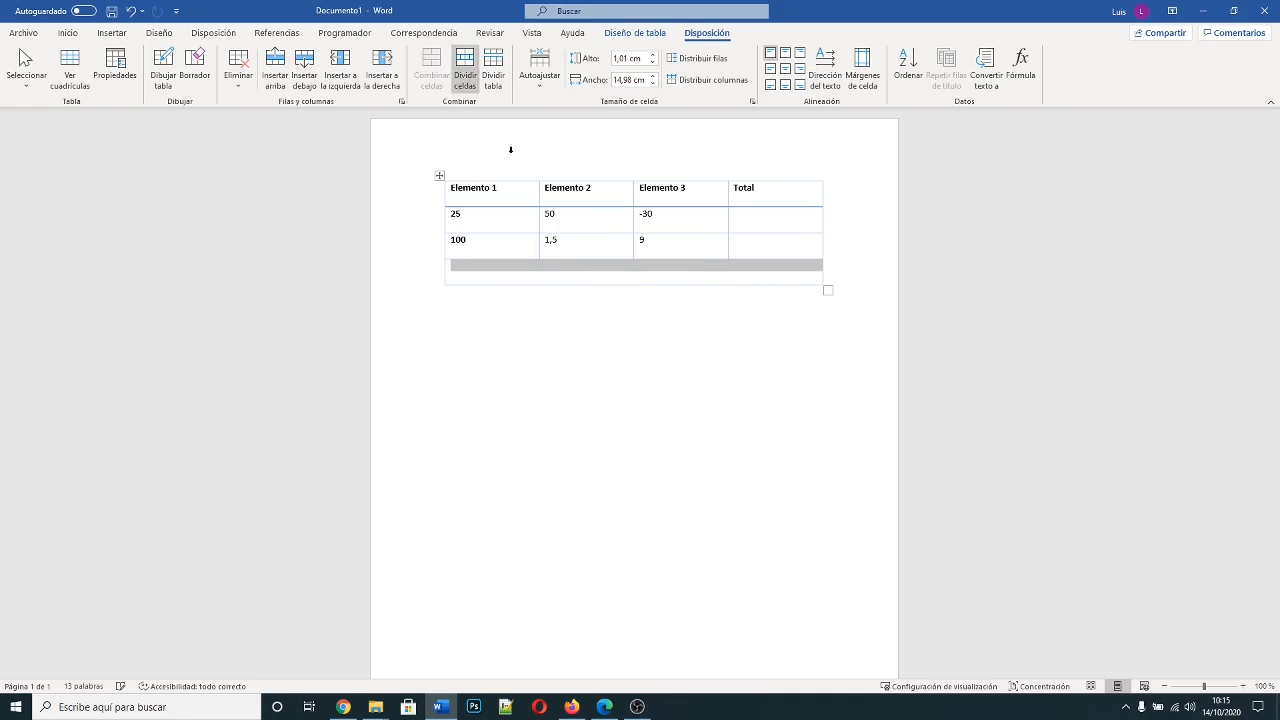
click(671, 371)
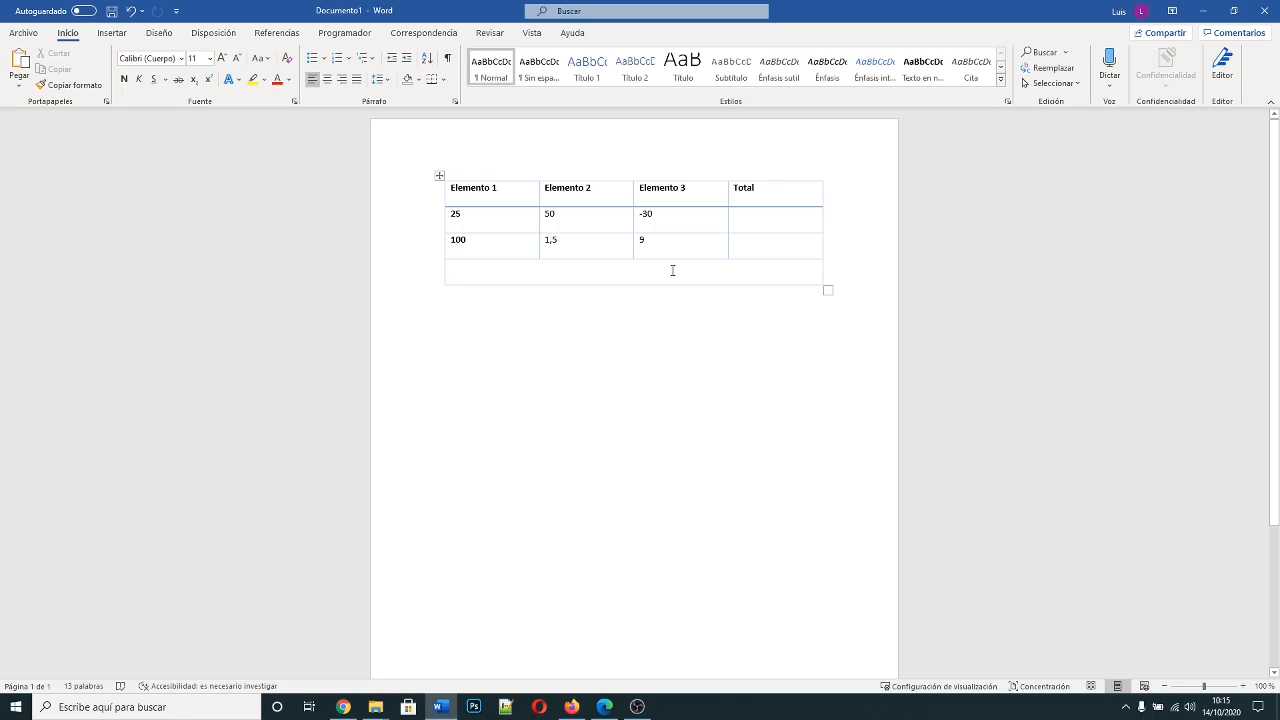
Insert the formula =SUM(LEFT) in the Total cell of the table's second row, without a number format
click(762, 222)
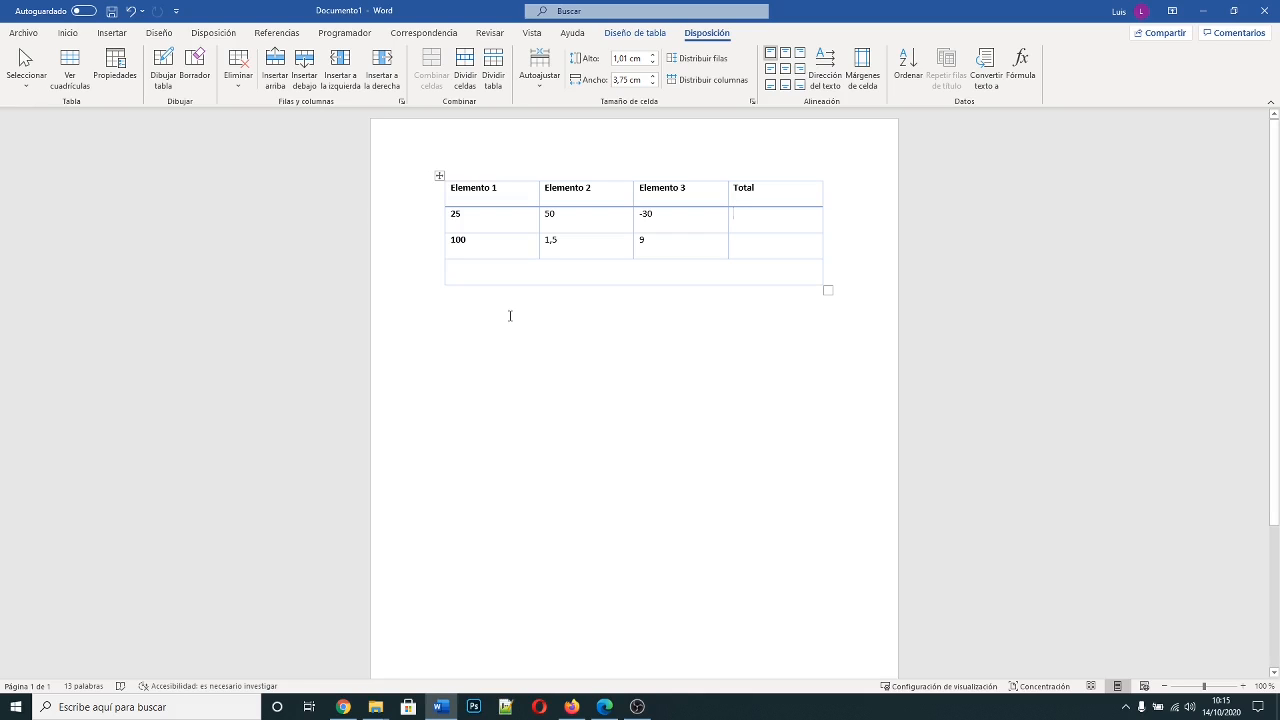
click(1020, 68)
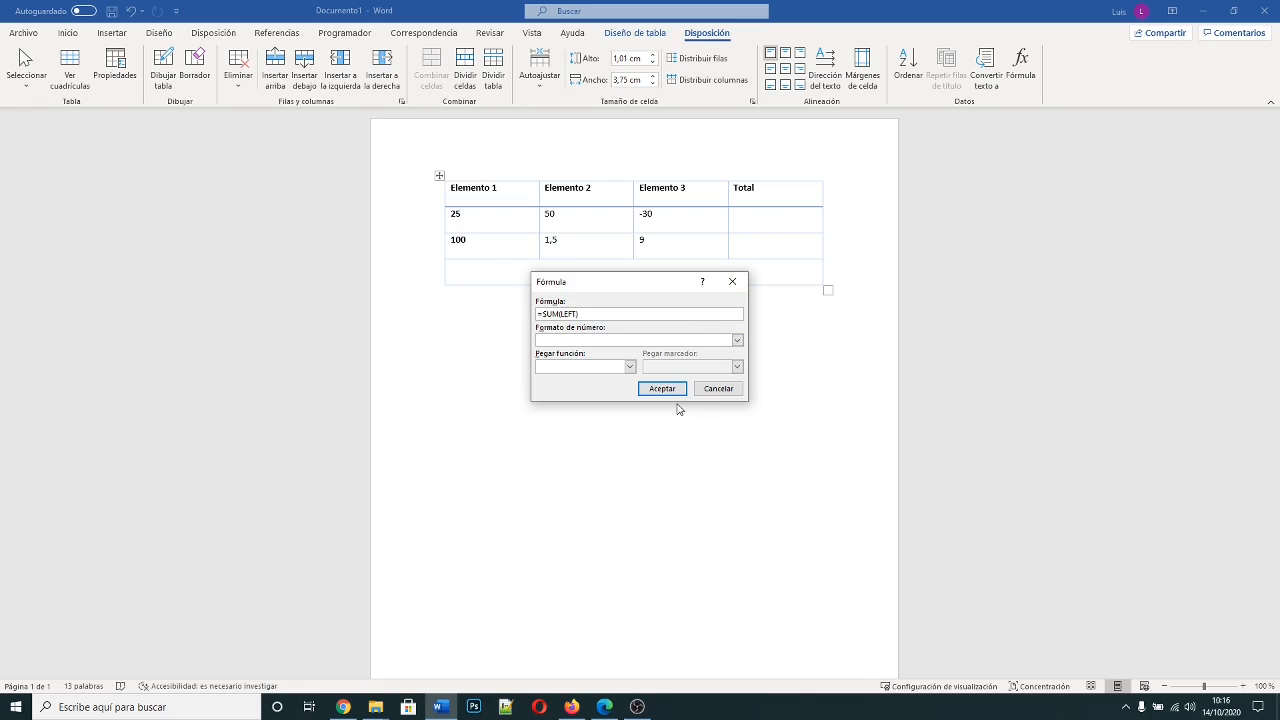
click(737, 340)
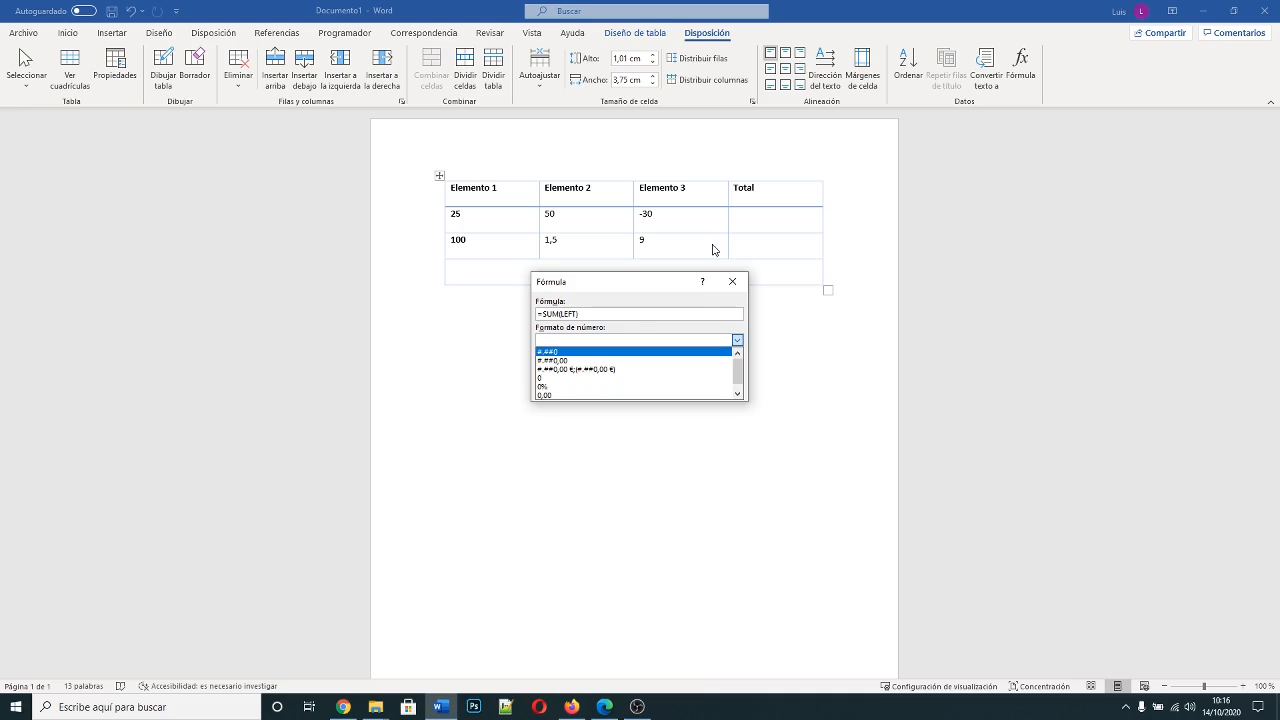
click(738, 340)
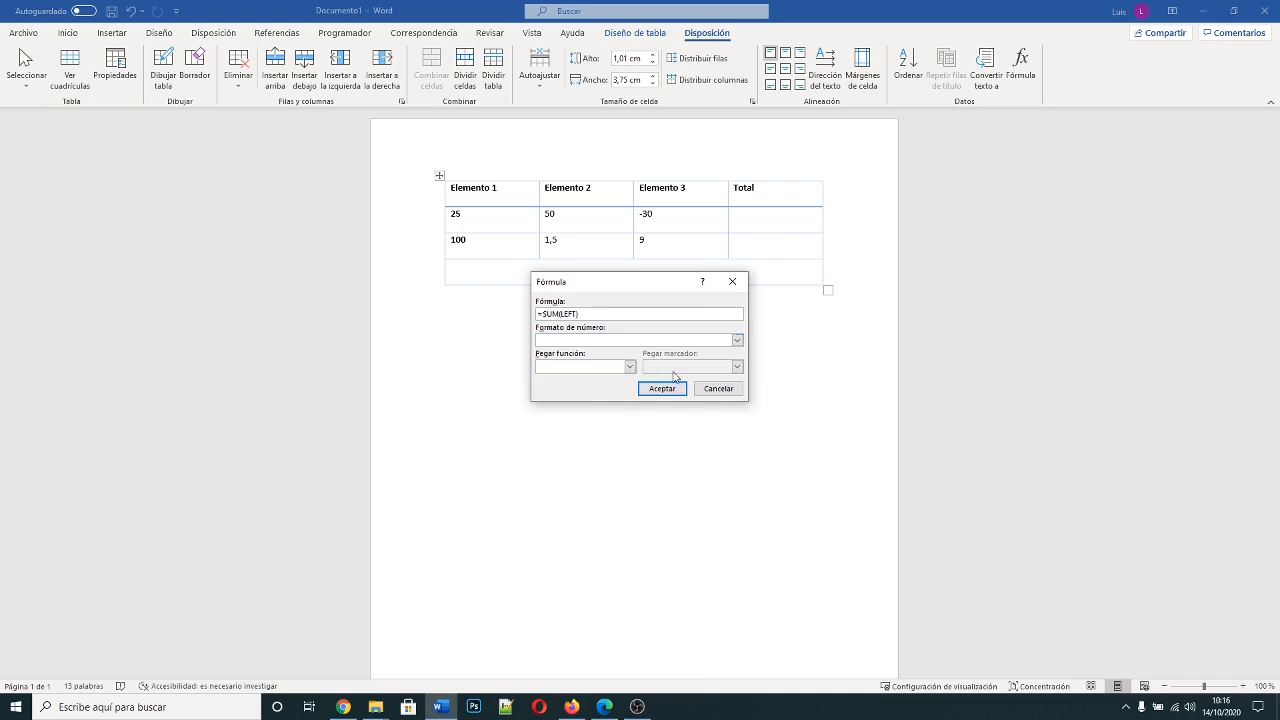
click(627, 367)
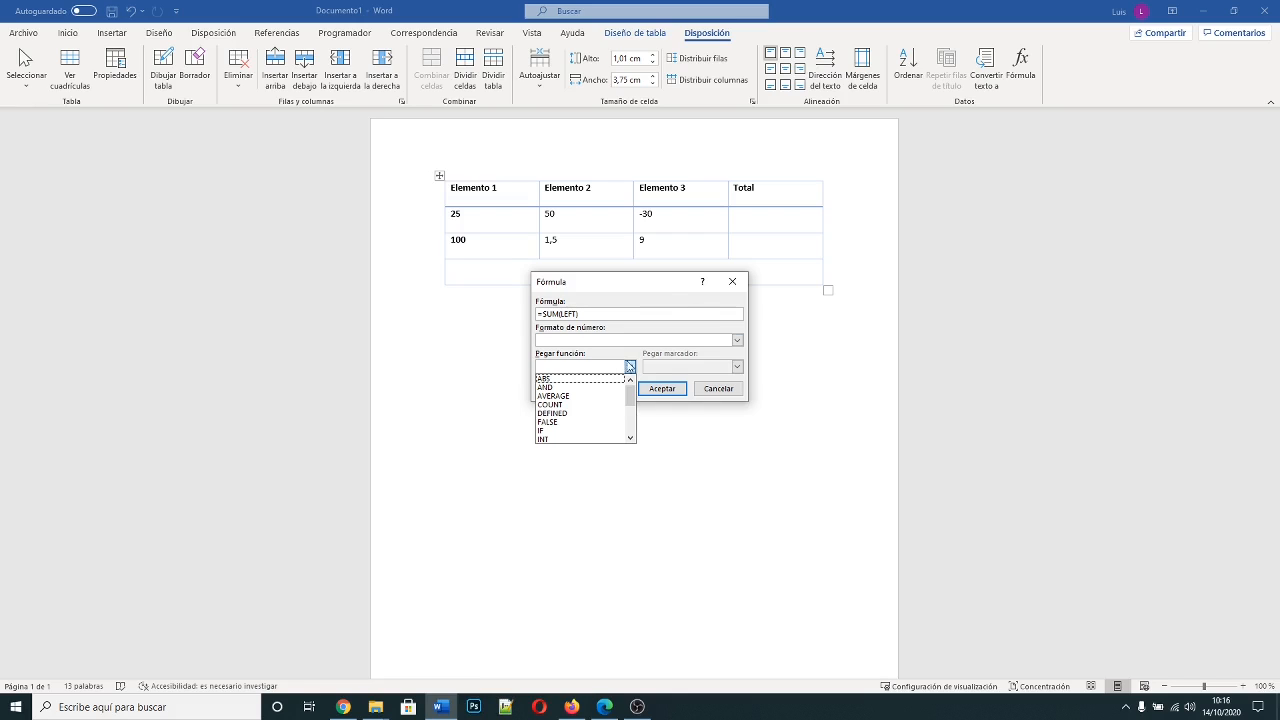
click(664, 304)
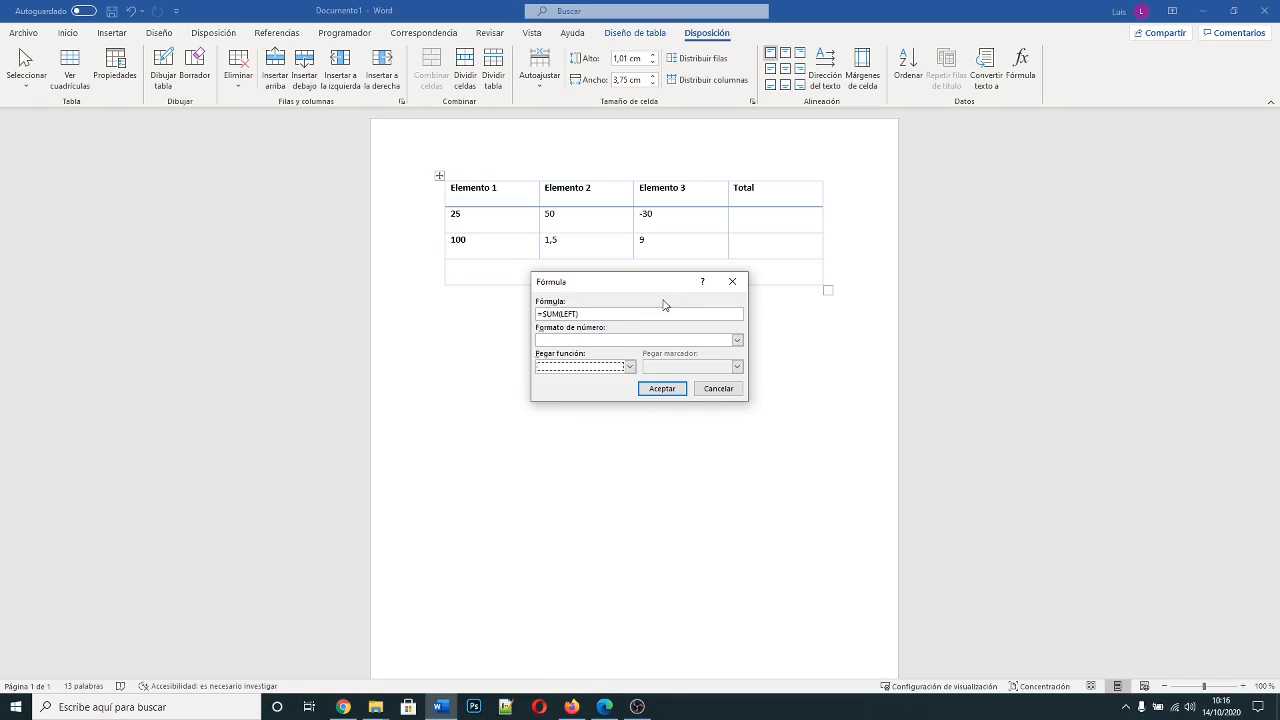
click(582, 314)
click(660, 388)
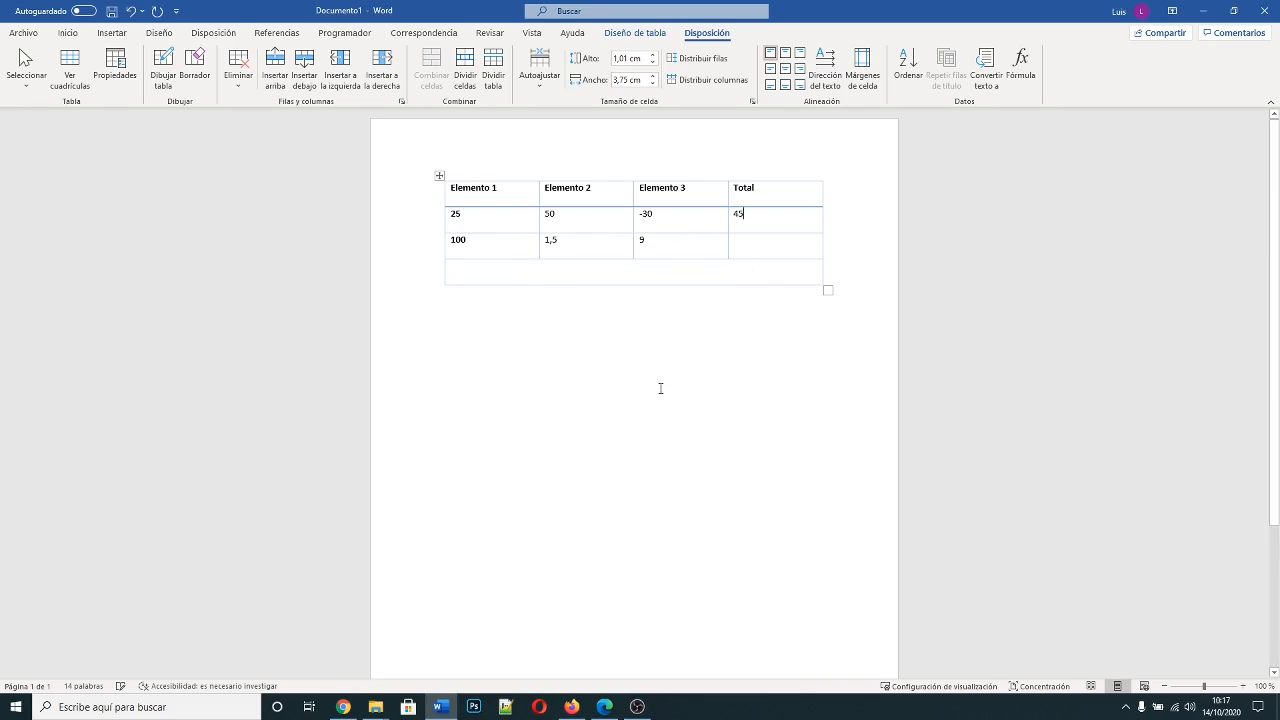
Insert the formula =SUM(LEFT) with the number format 0,00 in the Total cell of the table's third row
click(791, 247)
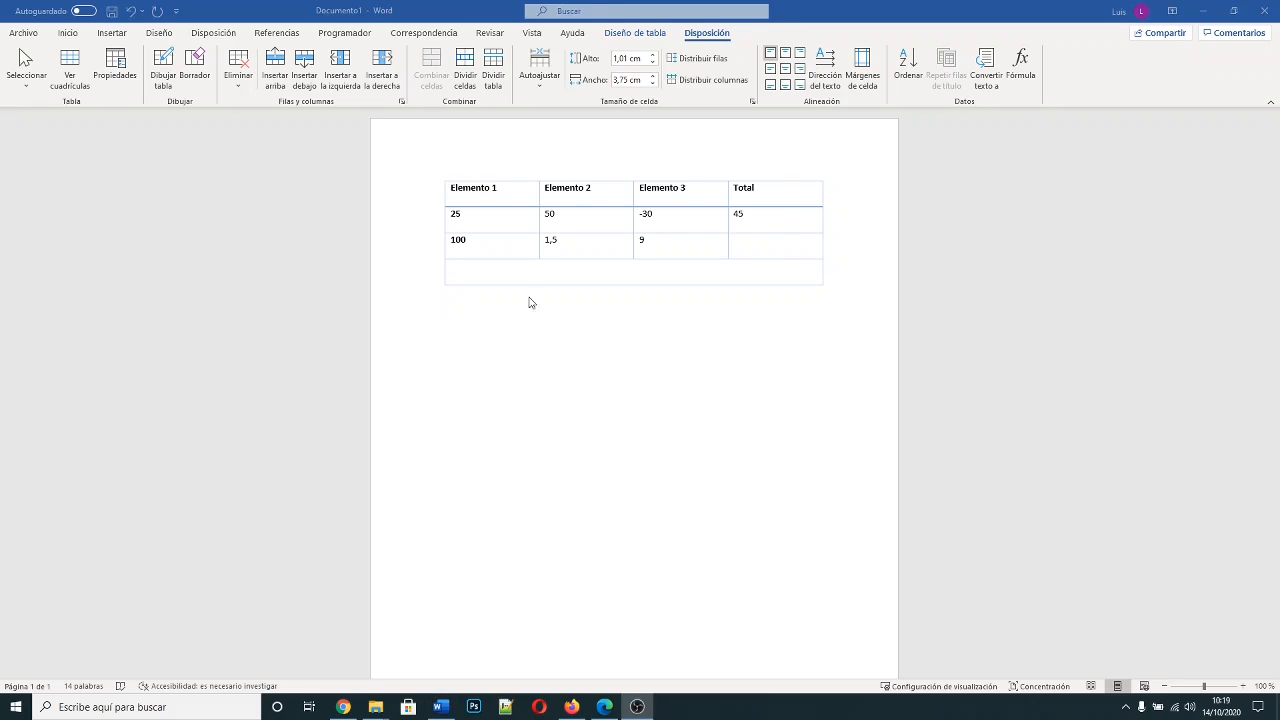
click(783, 241)
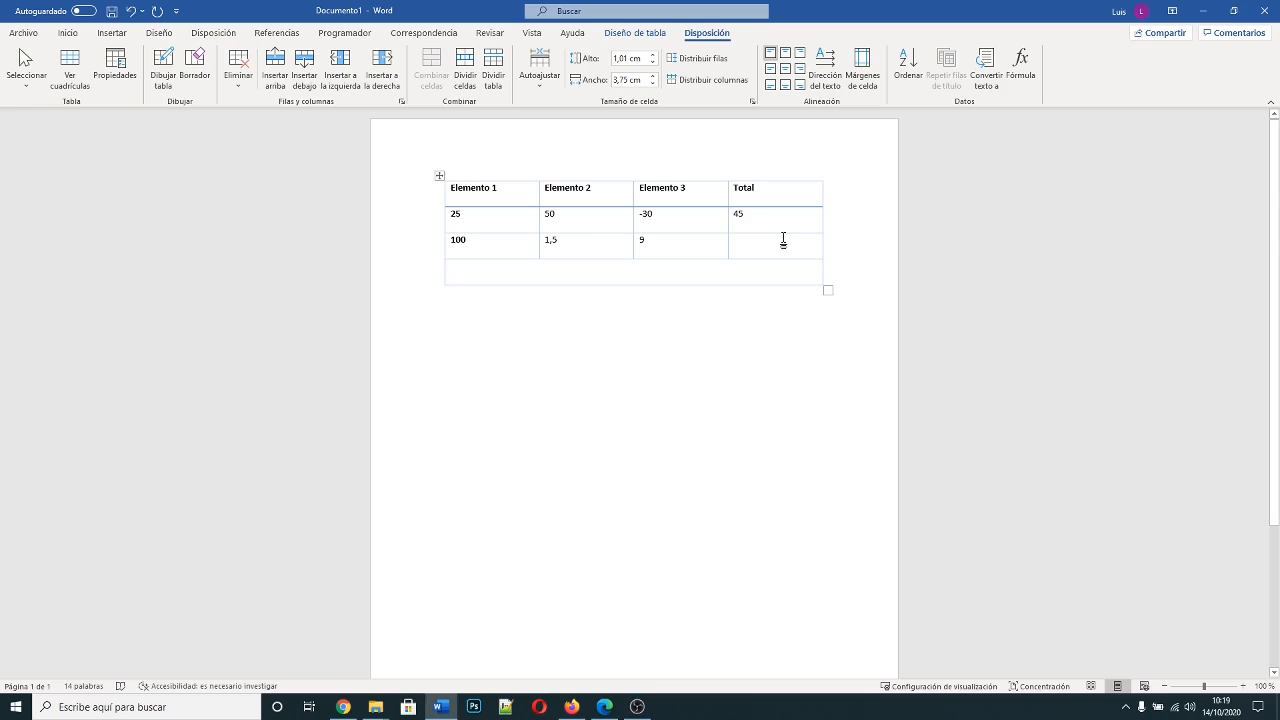
click(1021, 62)
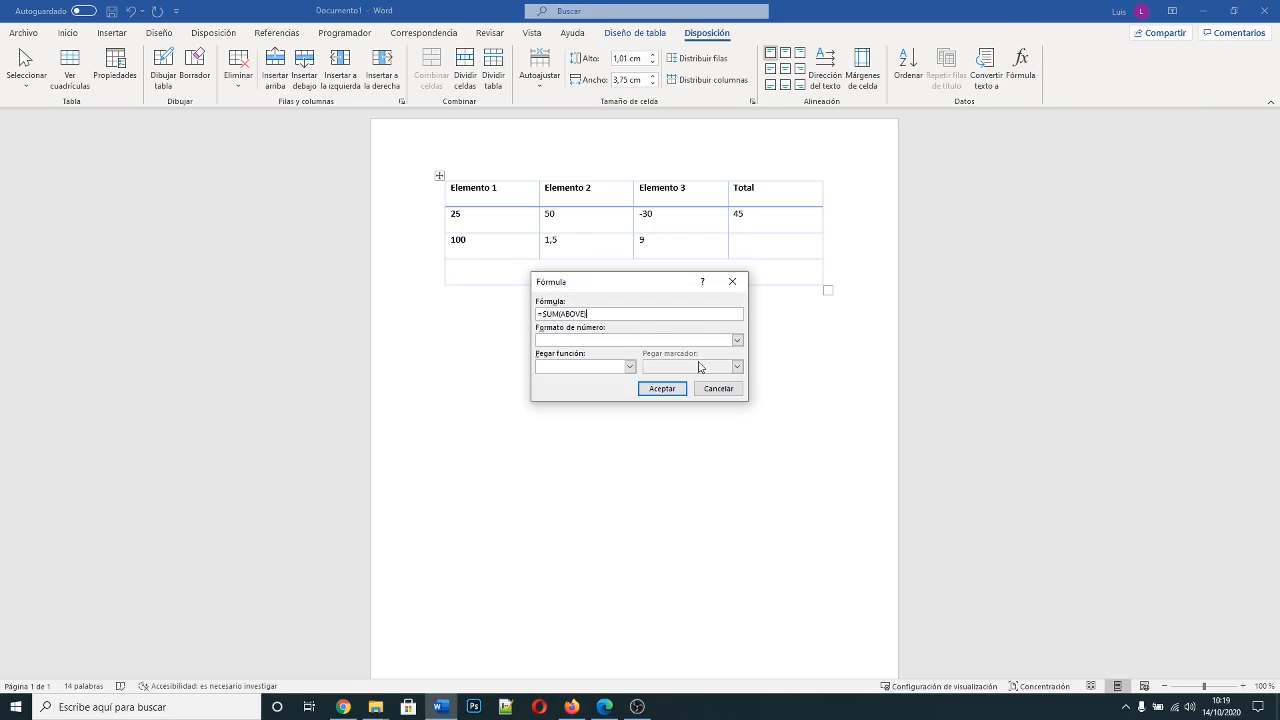
double_click(577, 314)
text(LEFT)
click(738, 341)
click(583, 392)
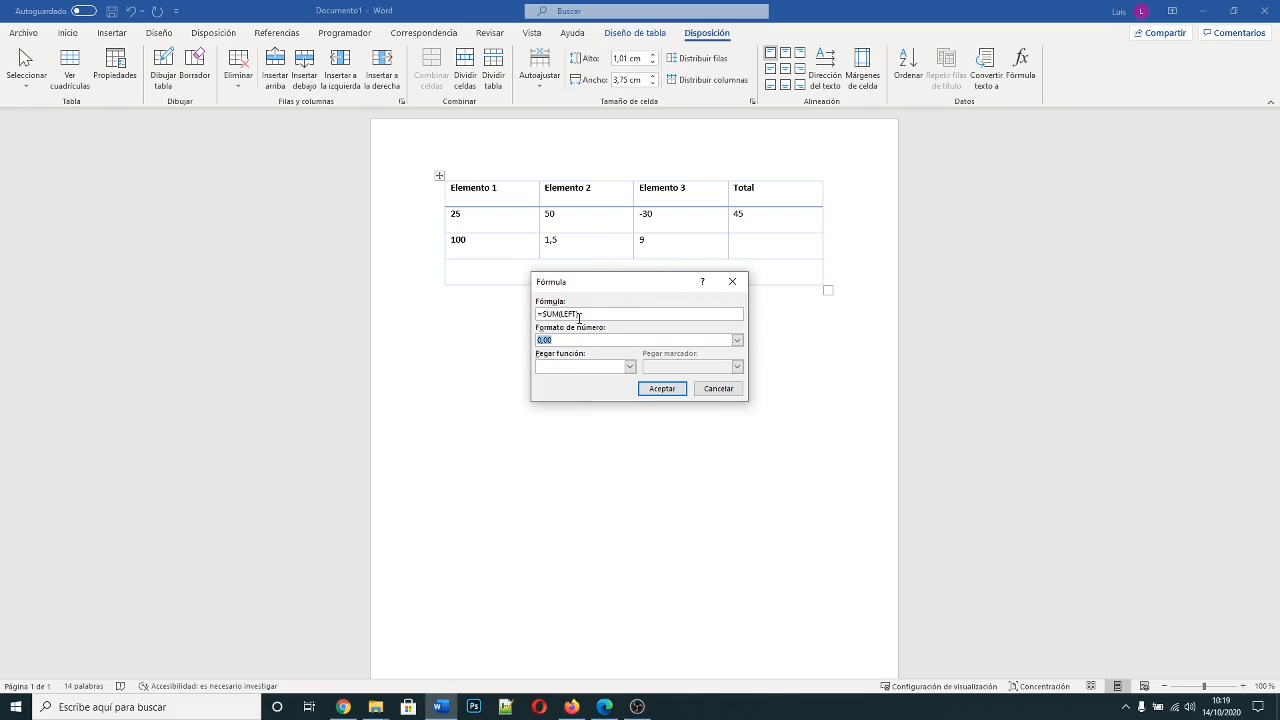
click(663, 390)
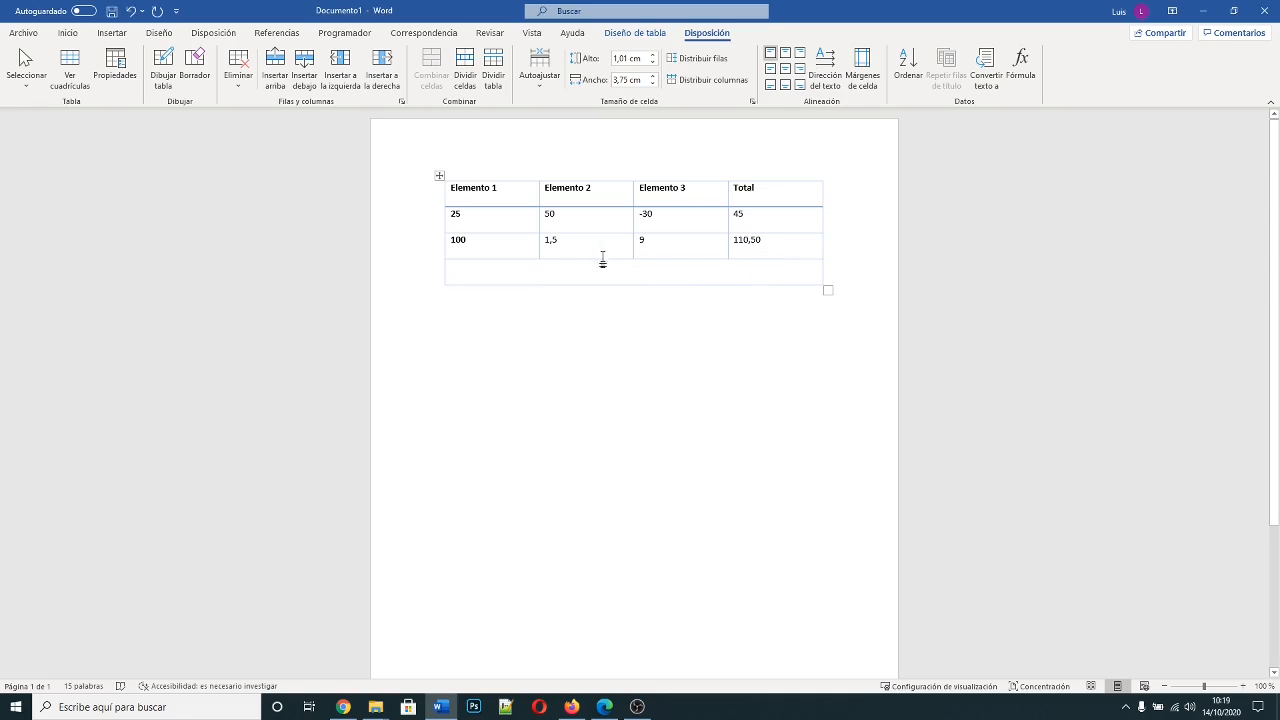
Replace SUM(LEFT) in the third row's Total formula with an addition of that row's individual cell references, such as B3, in 0,00 format
click(1030, 75)
mouse_move(645, 288)
mouse_down()
mouse_move(683, 321)
mouse_move(630, 288)
mouse_up()
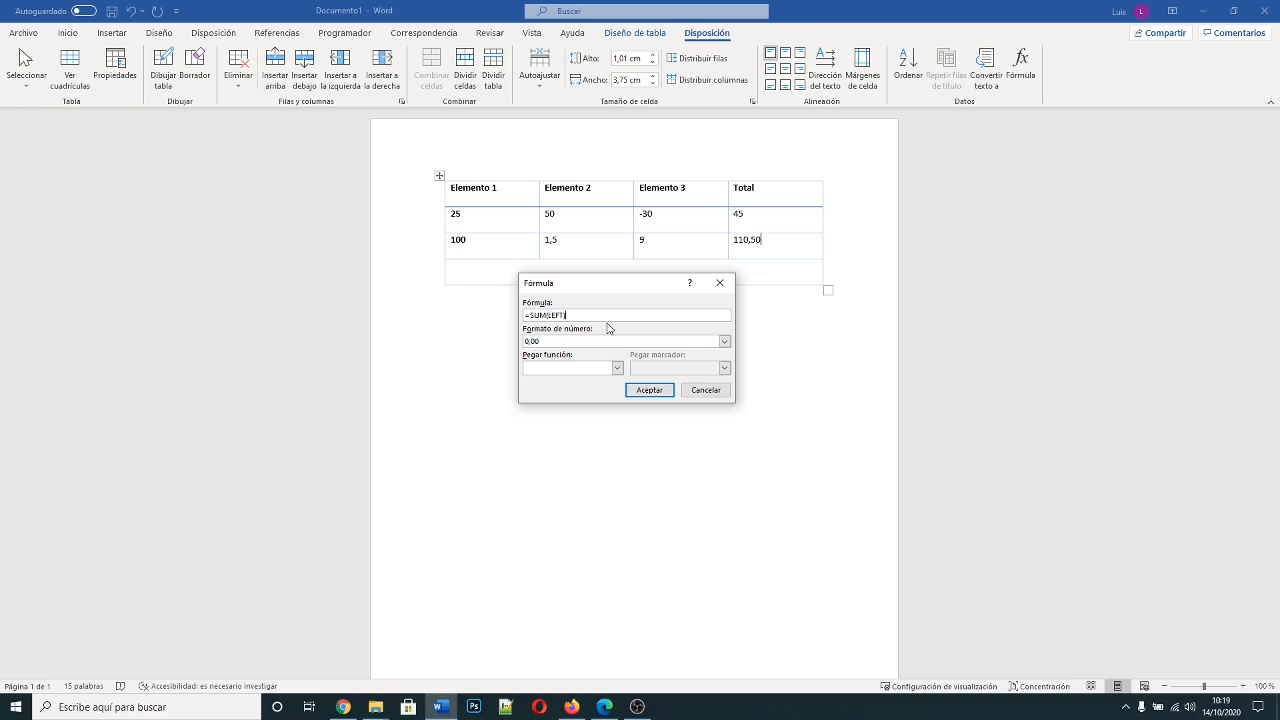
key(shift+Left)
key(shift+Left)
key(shift+Left)
key(shift+Left)
key(shift+Left)
key(shift+Left)
key(shift+Left)
key(shift+Left)
key(shift+Left)
key(BackSpace)
text(+B3+C)
click(649, 389)
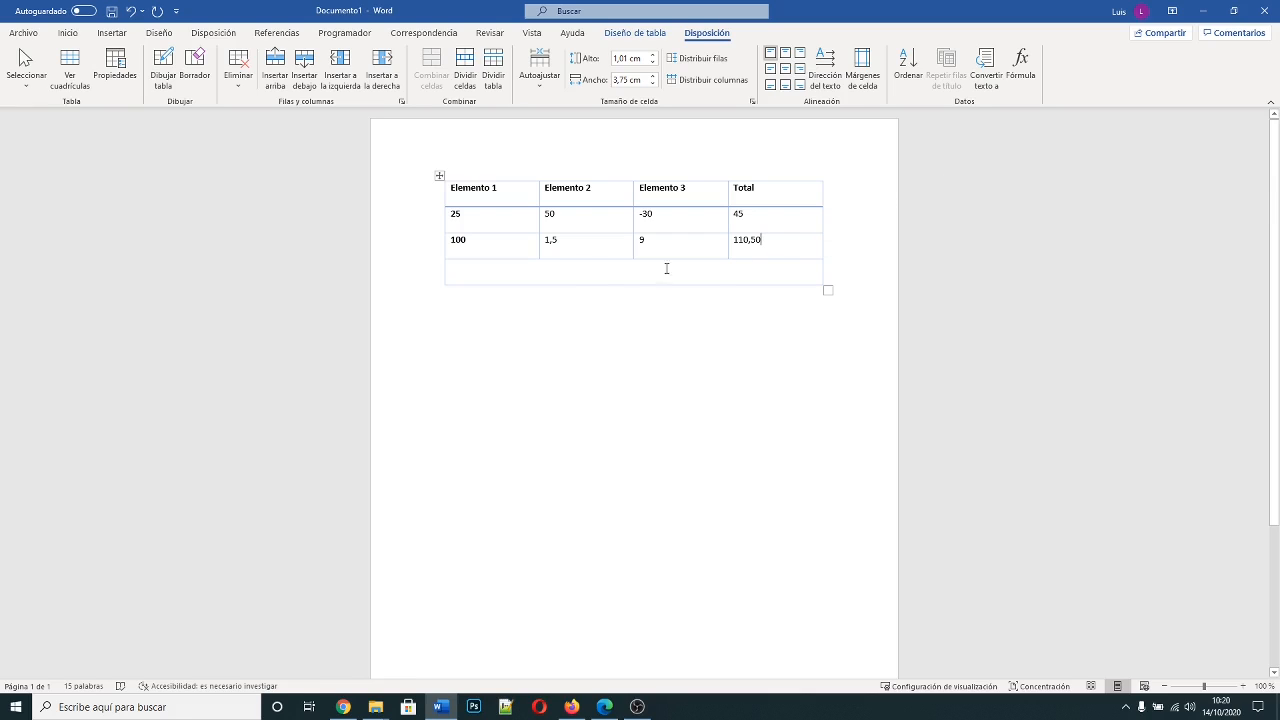
click(568, 272)
click(1020, 68)
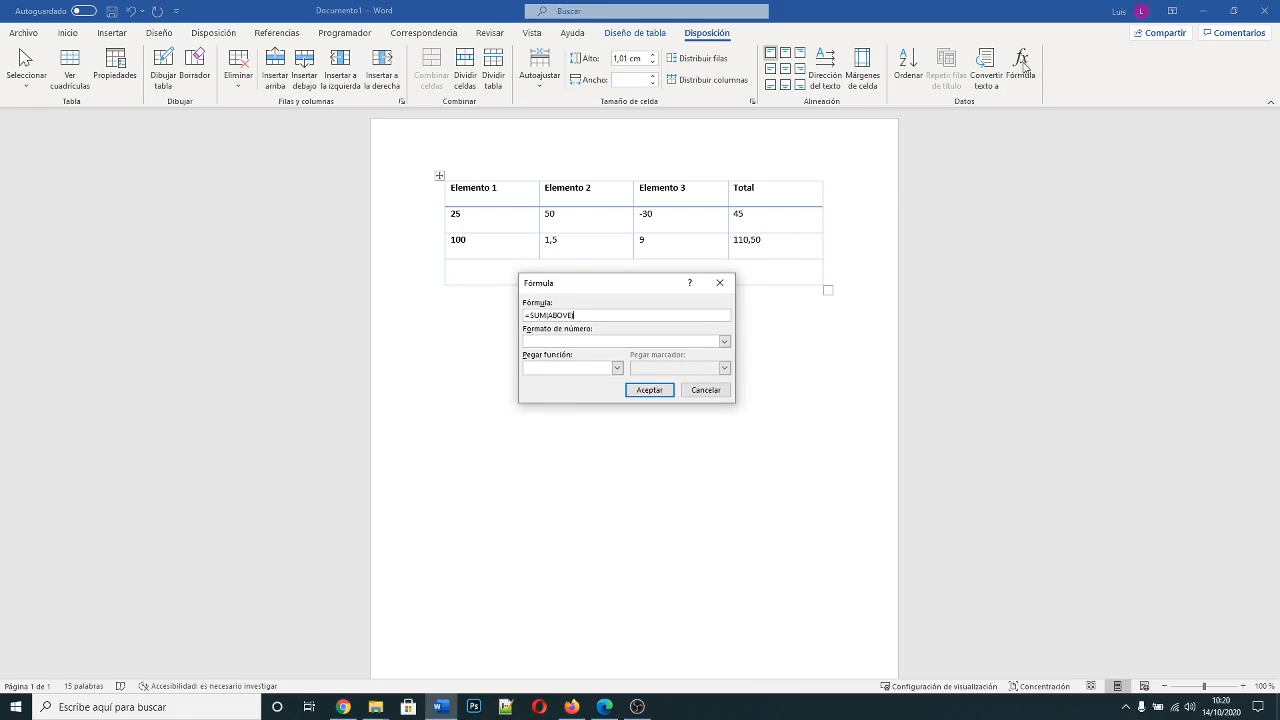
click(712, 392)
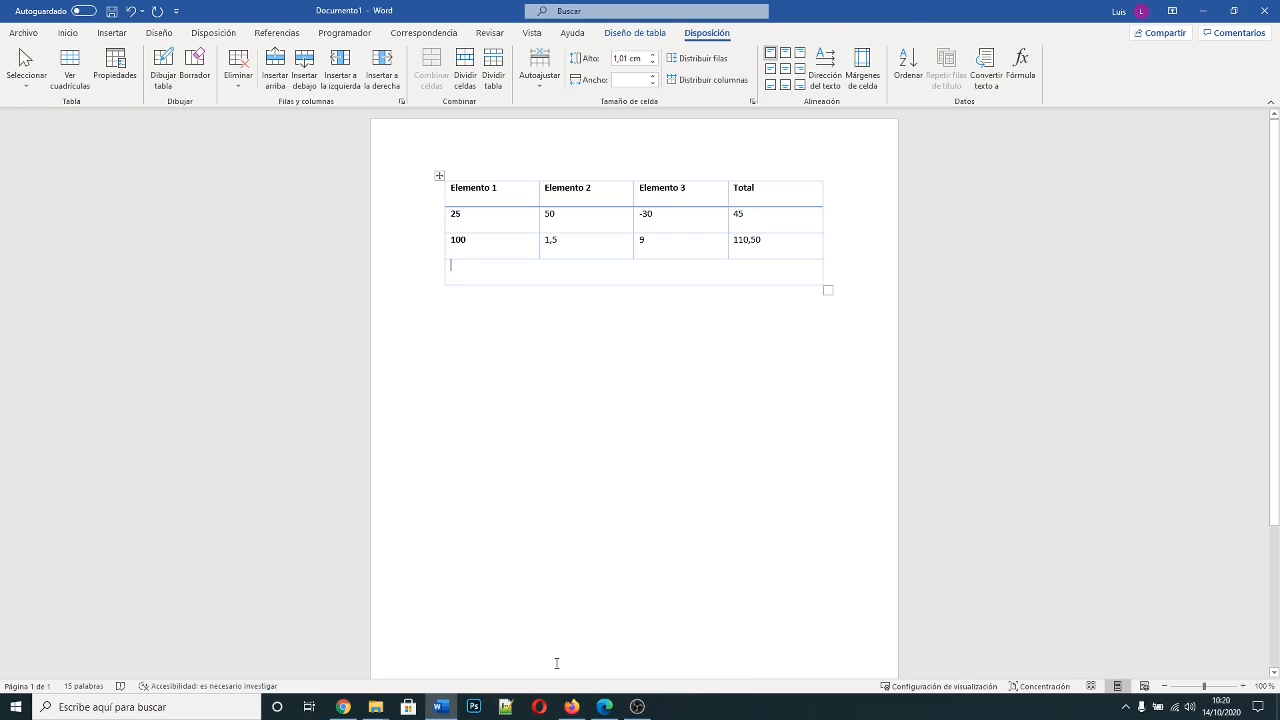
Search for and start Excel, and select cell A1 of the blank workbook
click(163, 707)
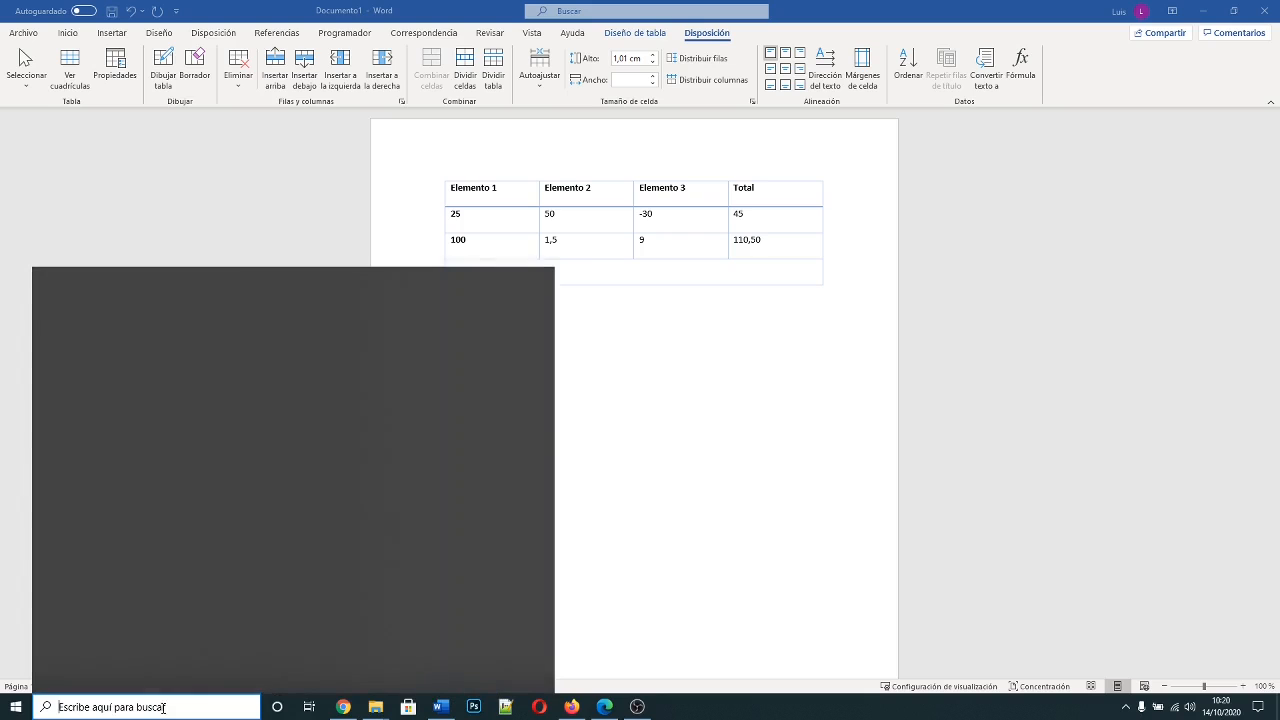
text(excel)
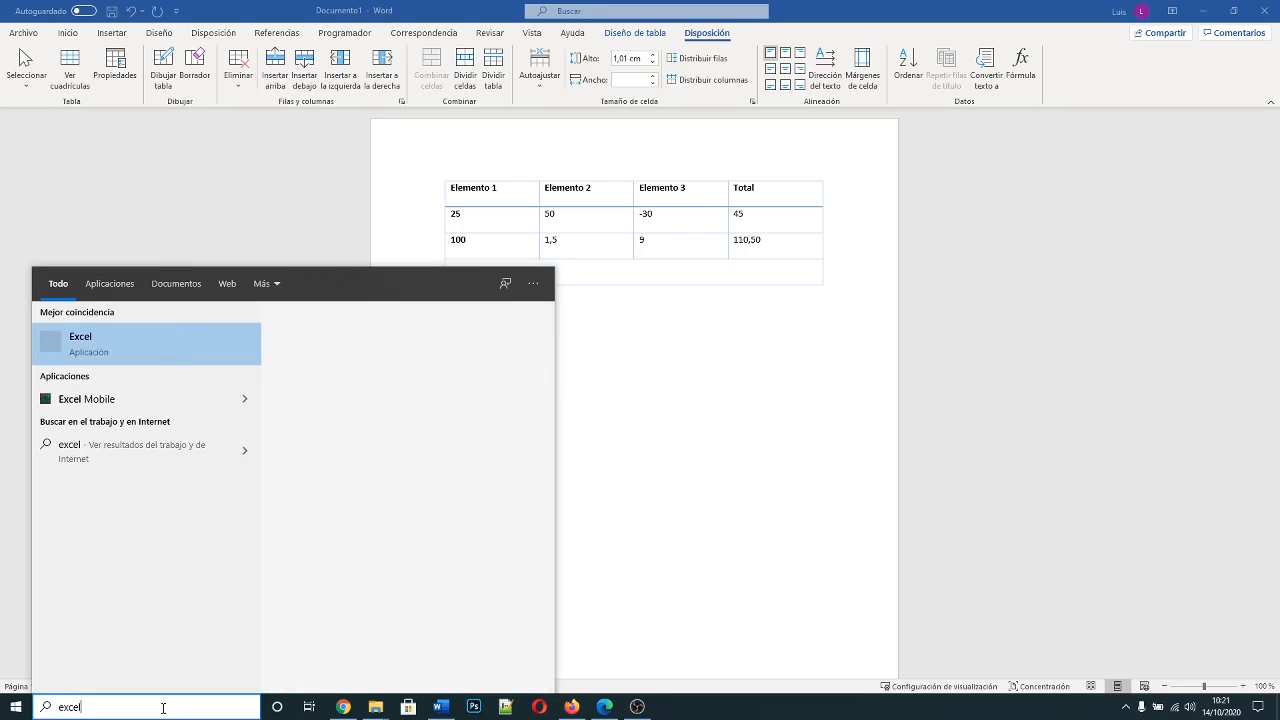
key(Return)
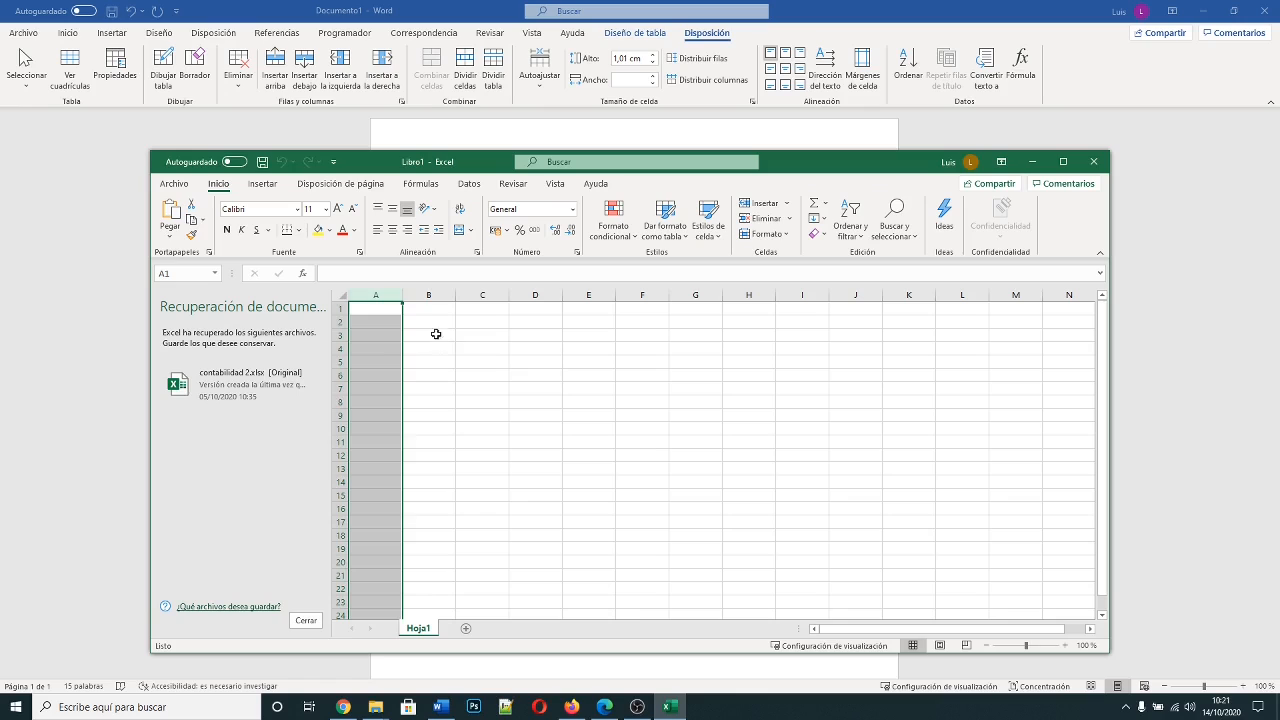
click(435, 320)
click(375, 306)
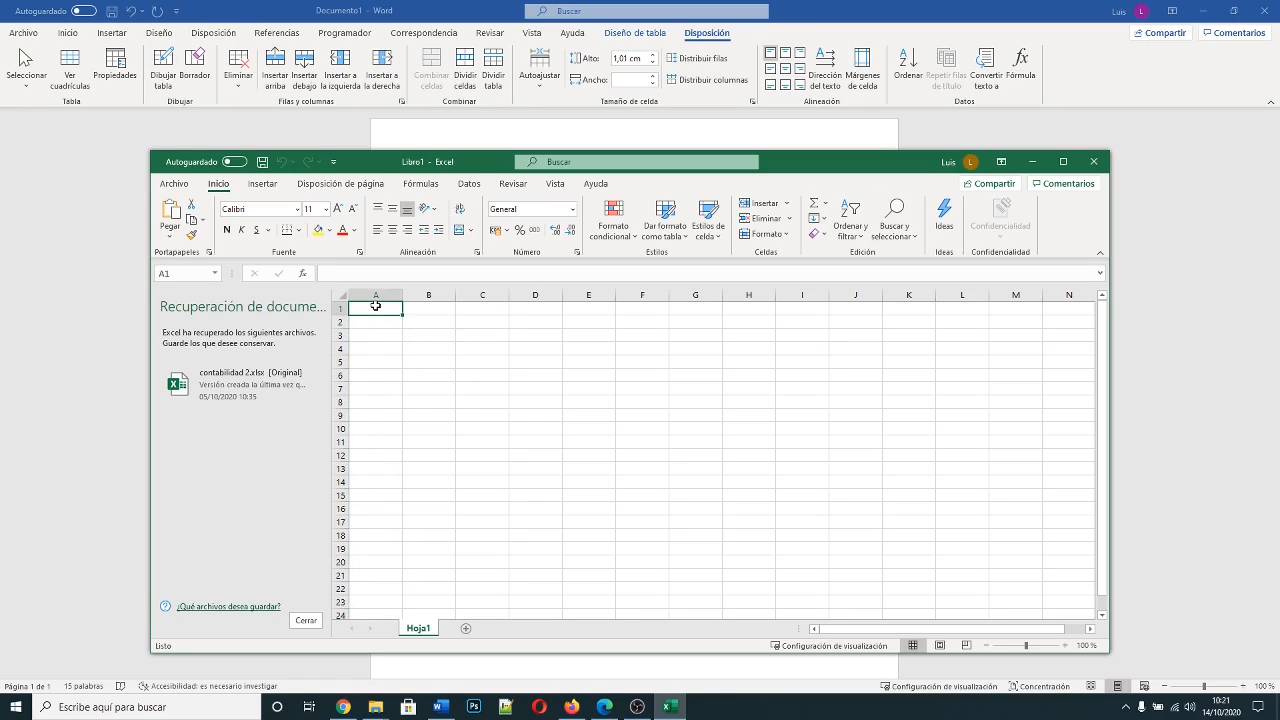
Start a formula in cell A1, bring up the function list and open the online help for the SUMA function
text(=)
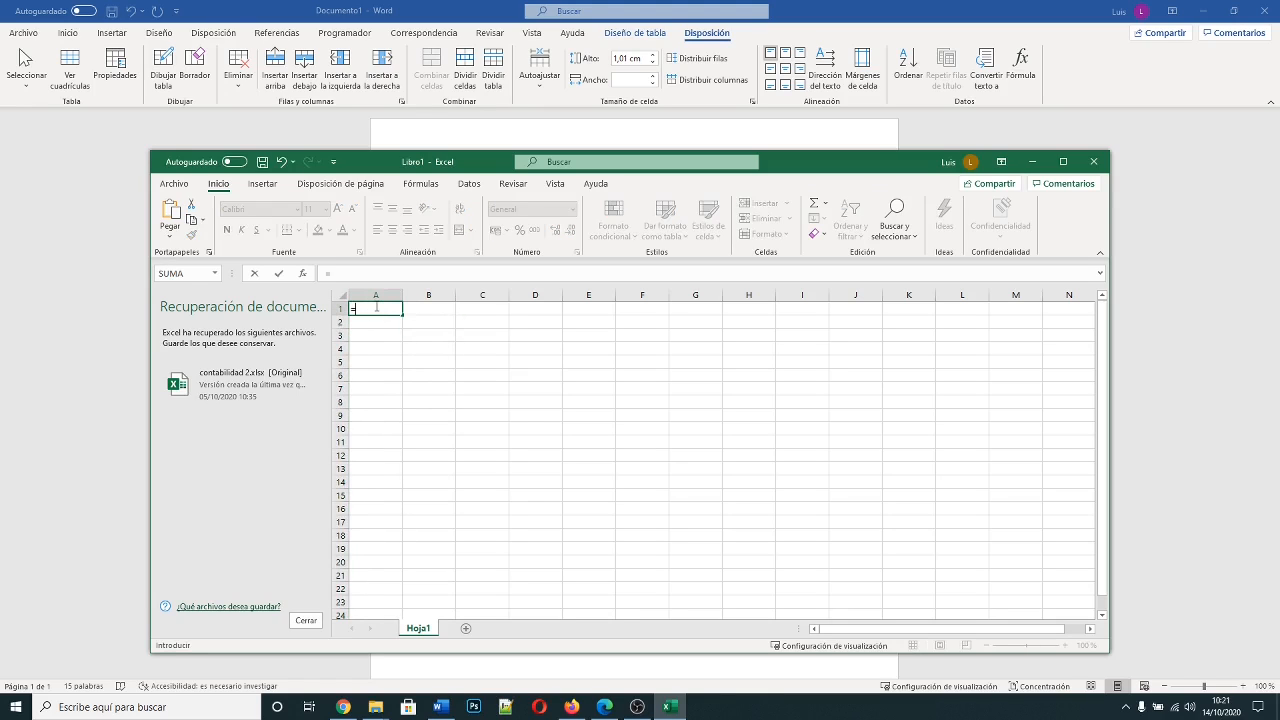
click(303, 273)
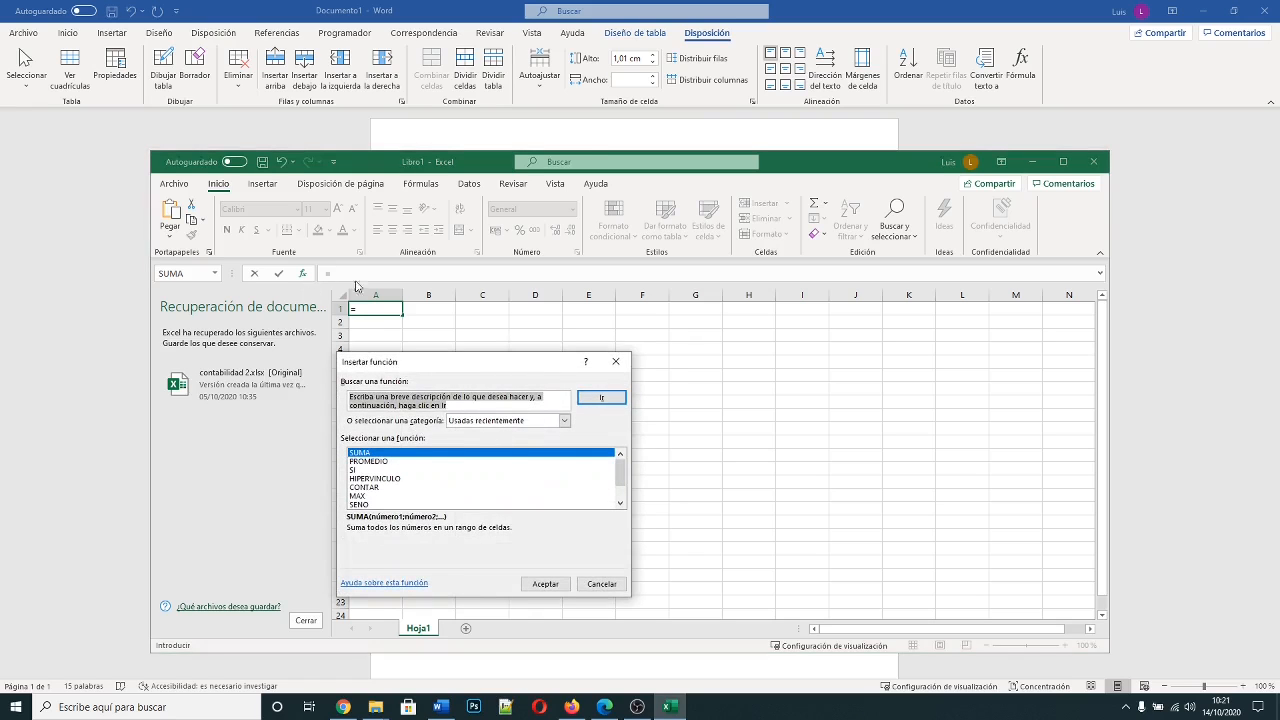
drag(527, 363, 727, 255)
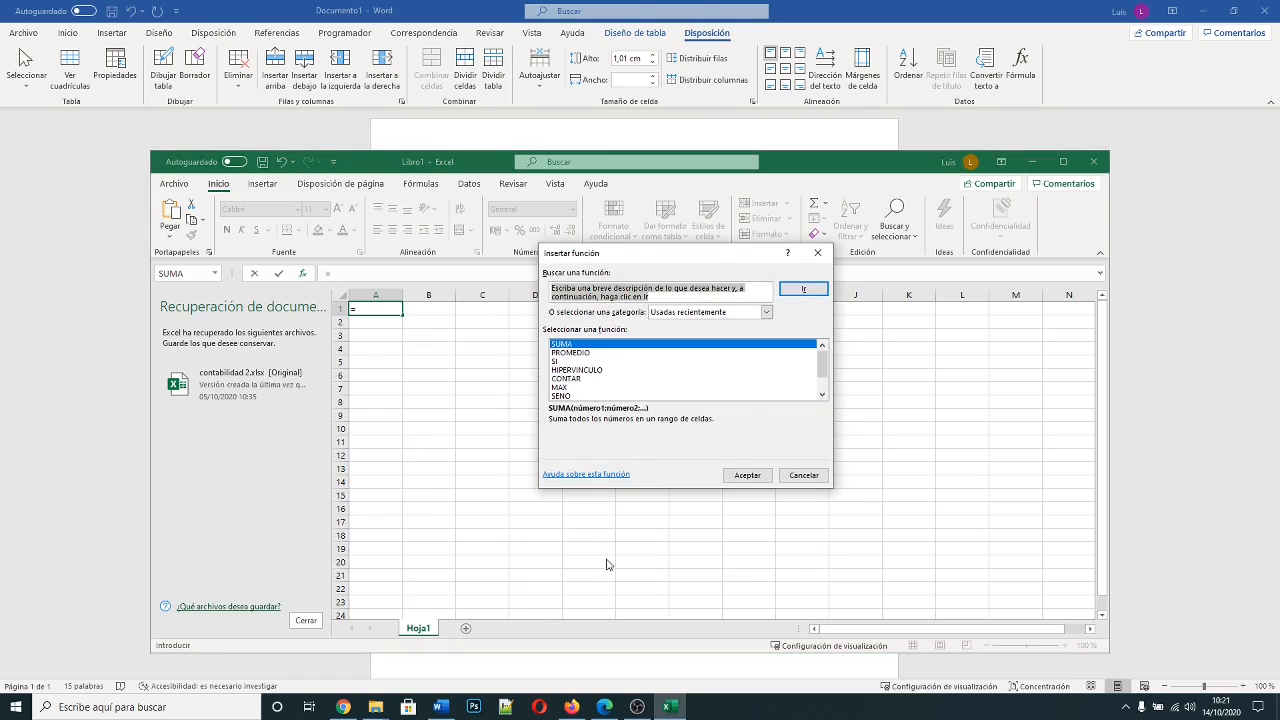
click(596, 477)
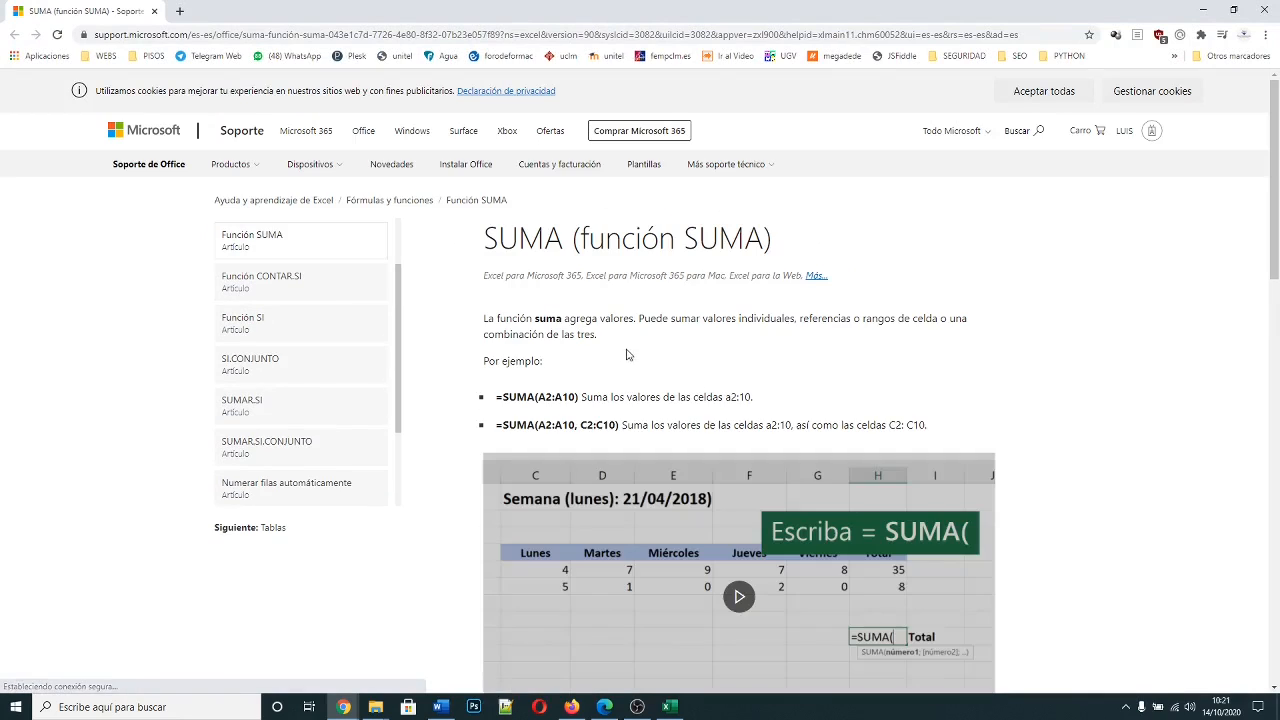
Examine the two example formulas in the SUMA help article, close the article and cancel inserting the function
scroll(541, 240, down, 3)
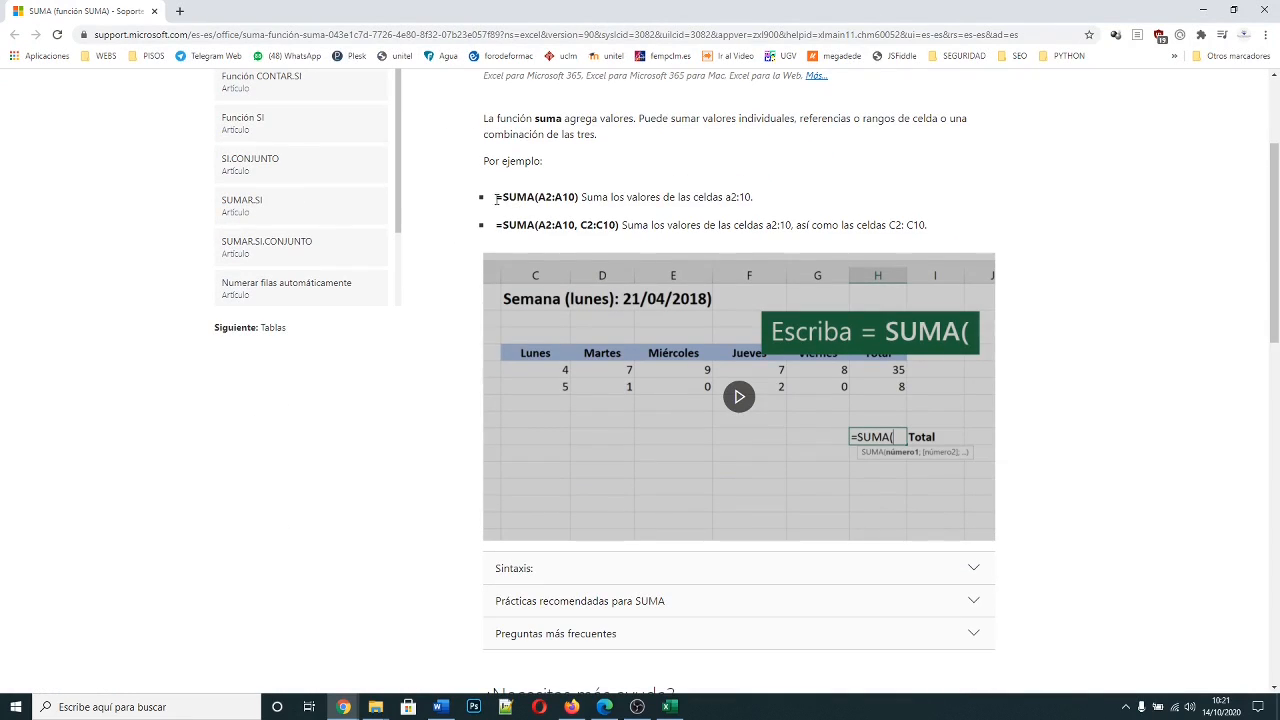
drag(496, 197, 757, 203)
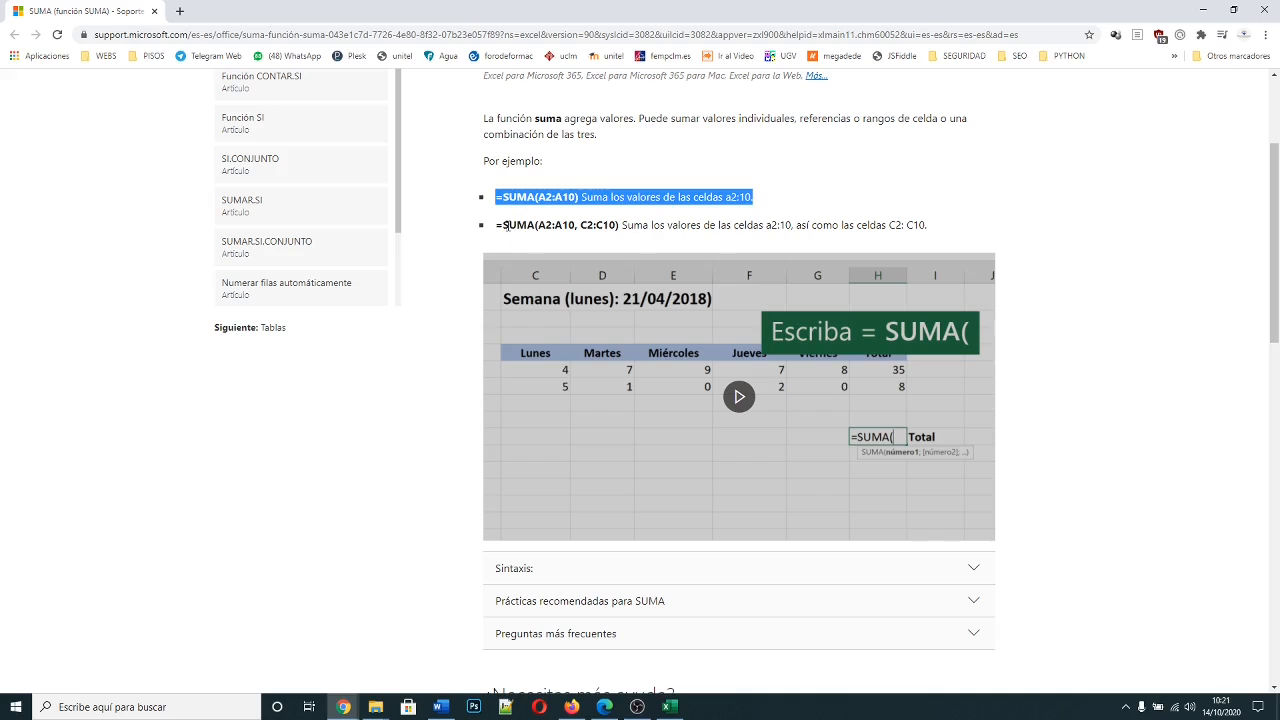
drag(502, 225, 935, 232)
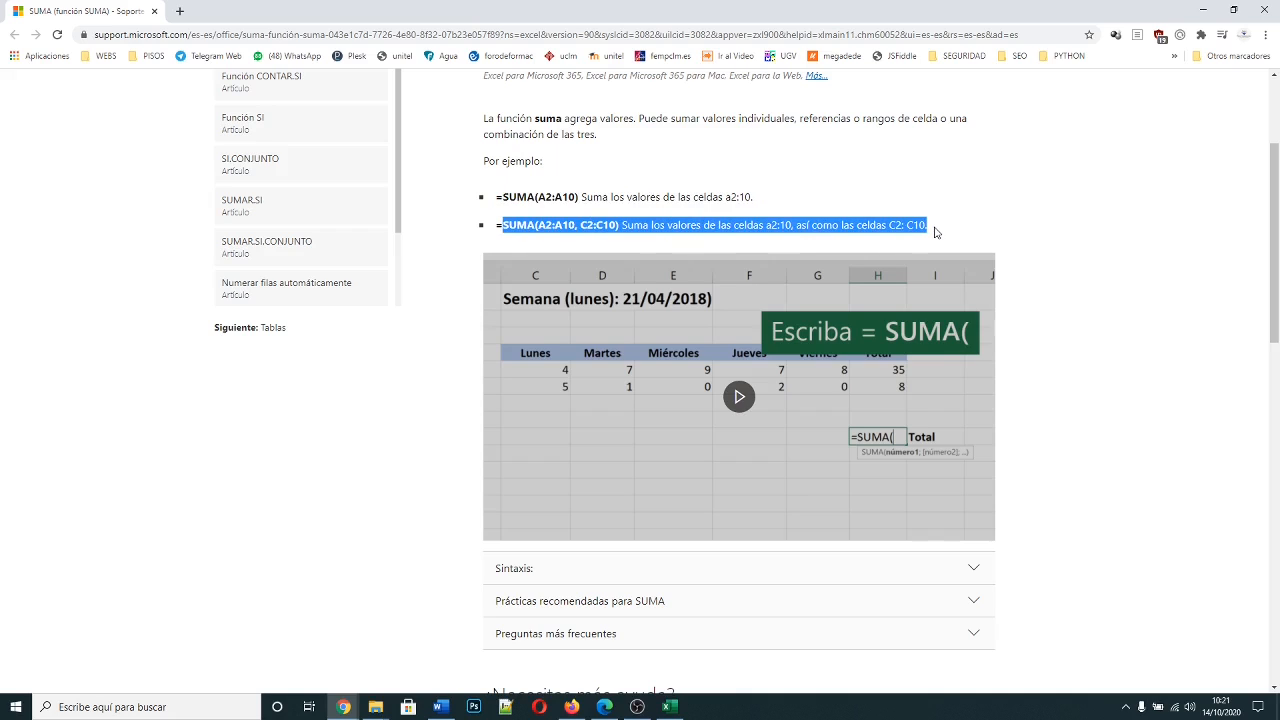
click(1267, 8)
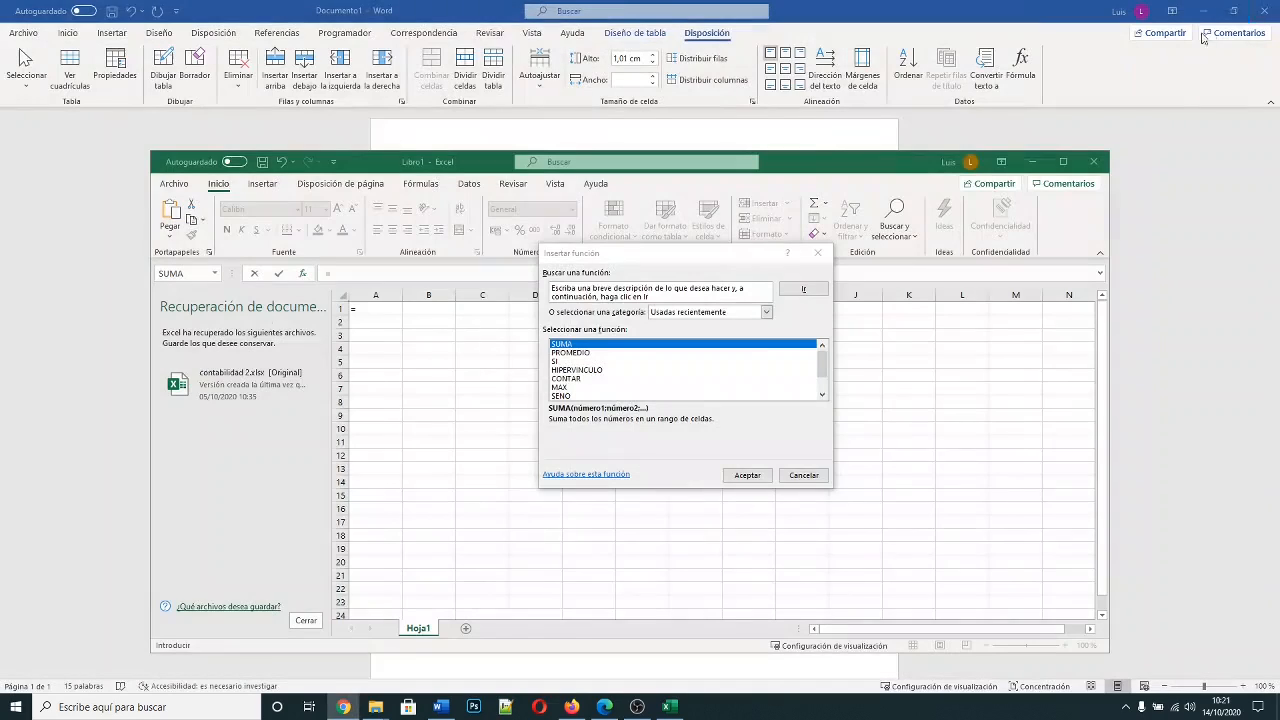
click(804, 475)
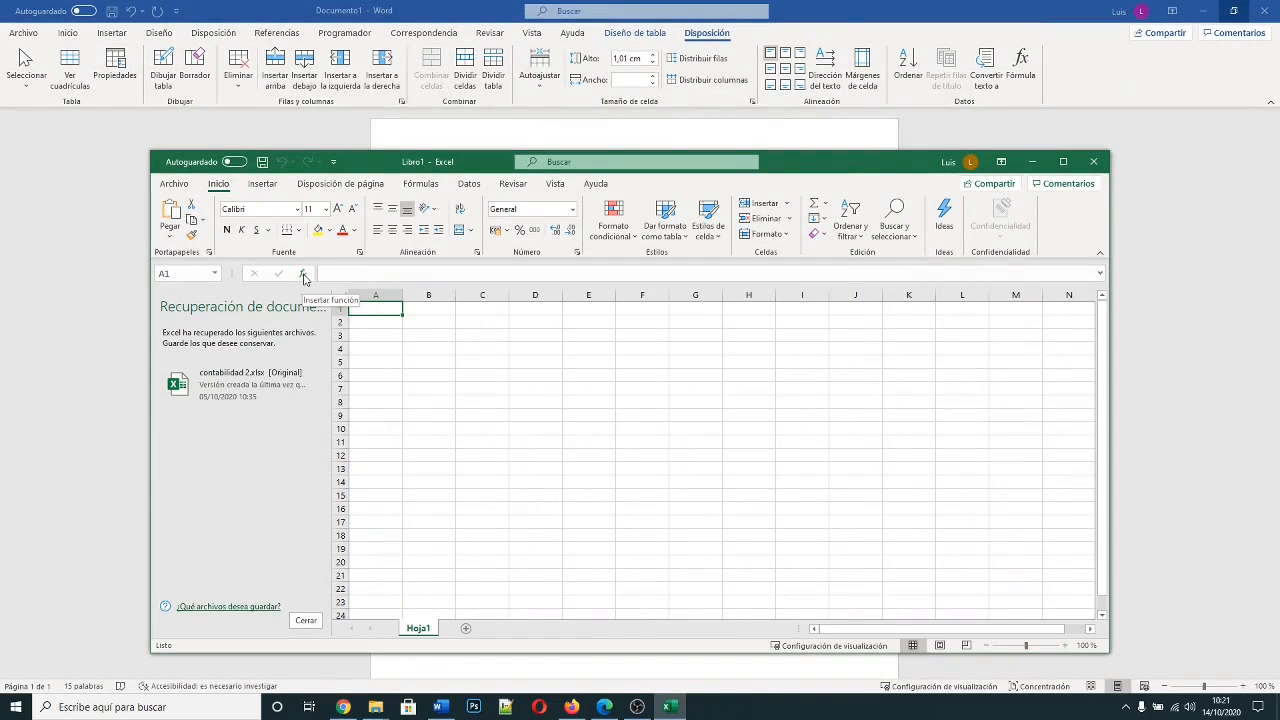
Bring up the function list for cell A1, open the online help for the SUMA function and look through the article
click(304, 275)
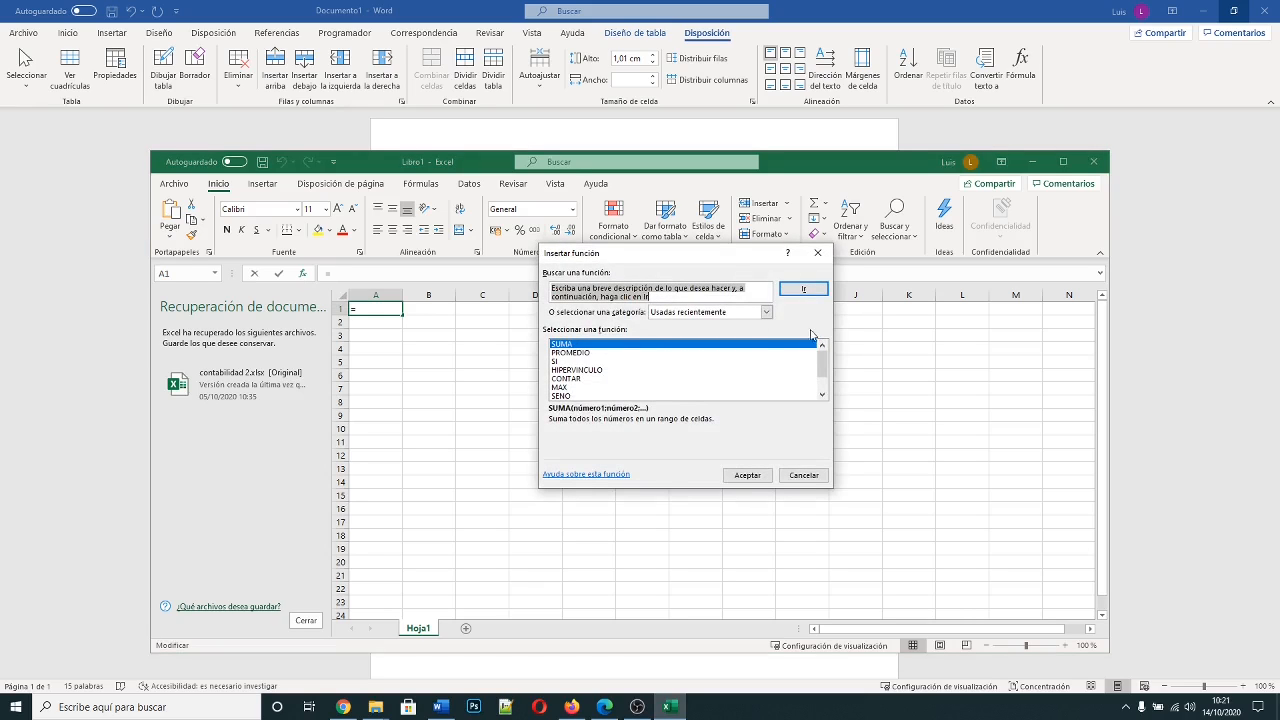
click(597, 475)
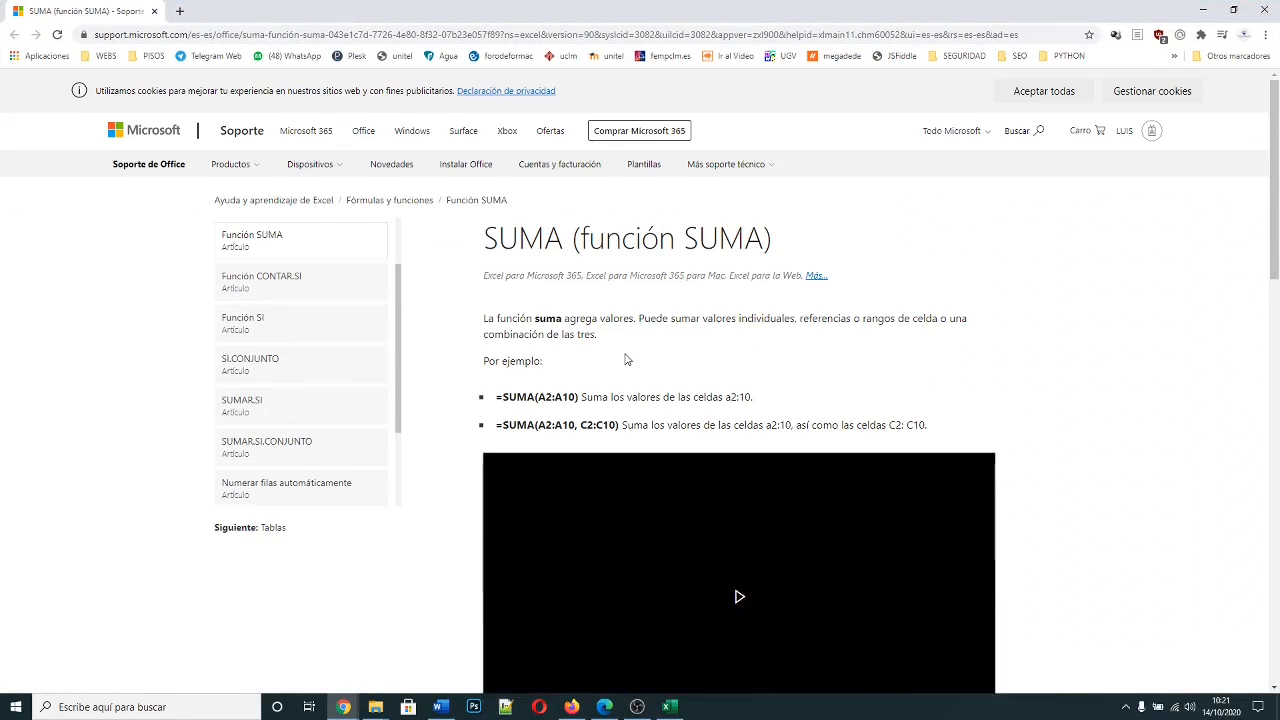
scroll(625, 358, down, 1)
scroll(1043, 378, down, 5)
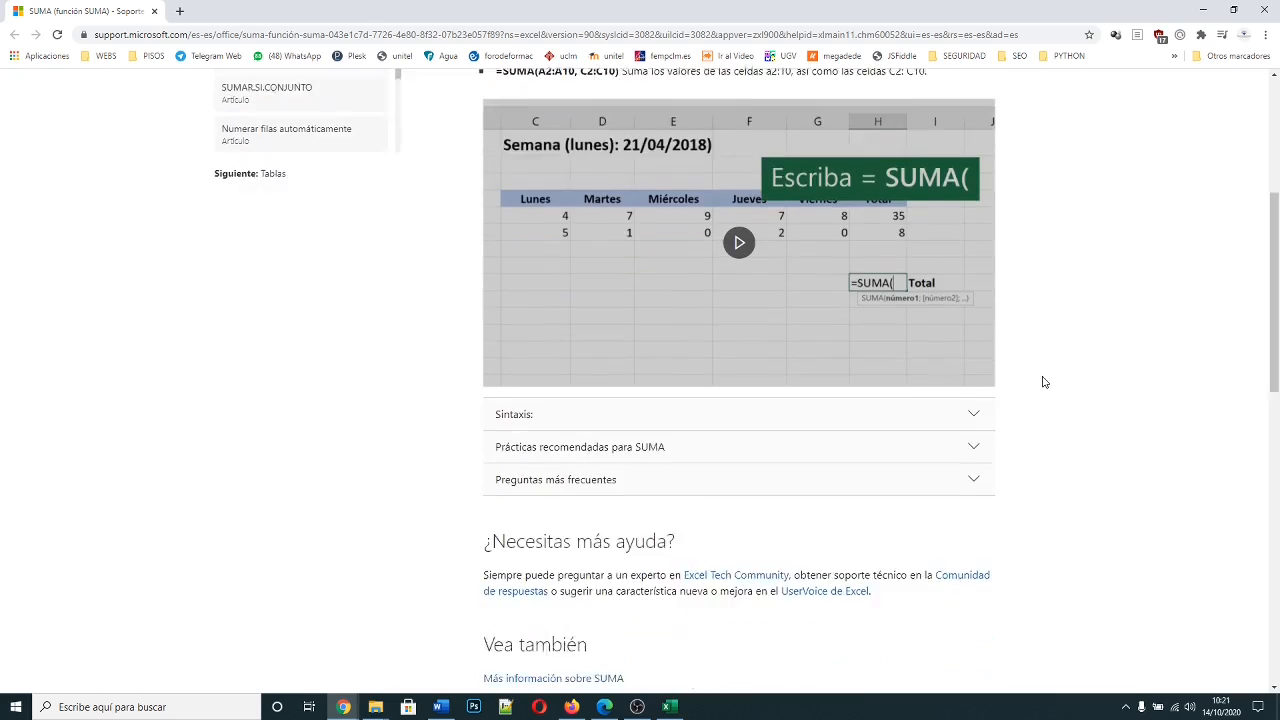
scroll(1045, 380, up, 5)
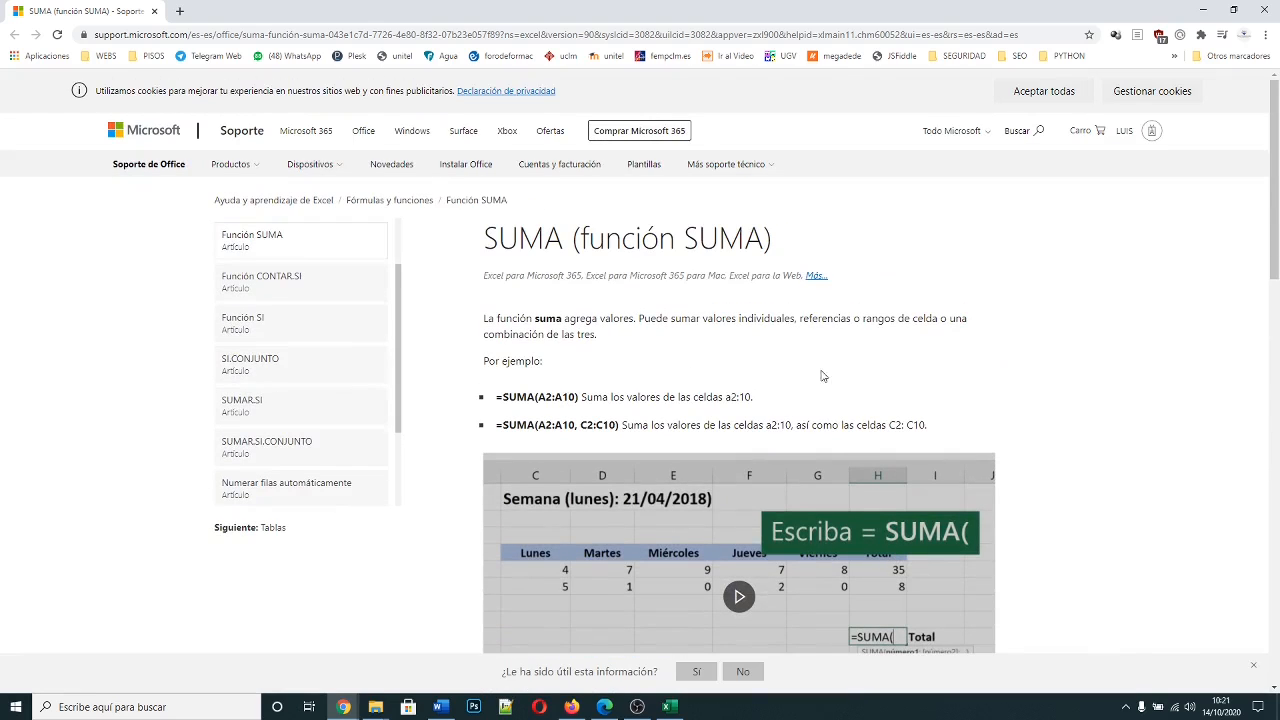
Close the SUMA help article, cancel inserting the function and close Excel to return to the Word table
click(152, 12)
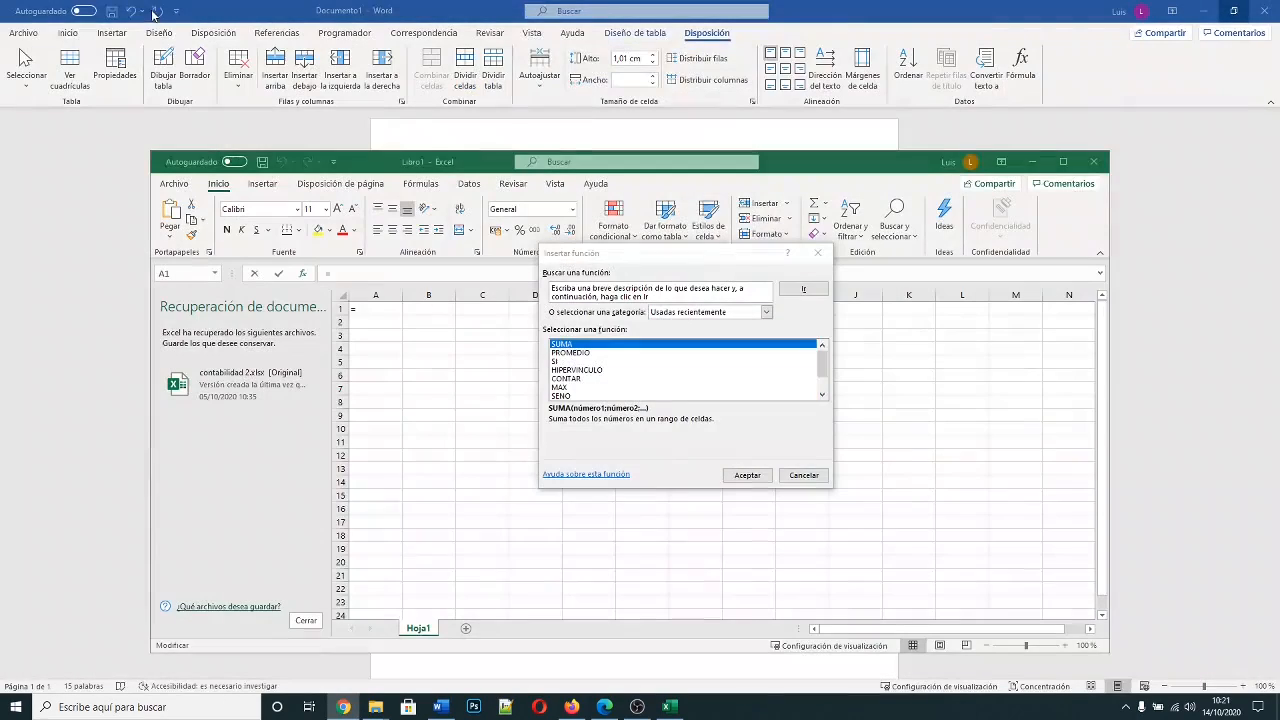
click(818, 254)
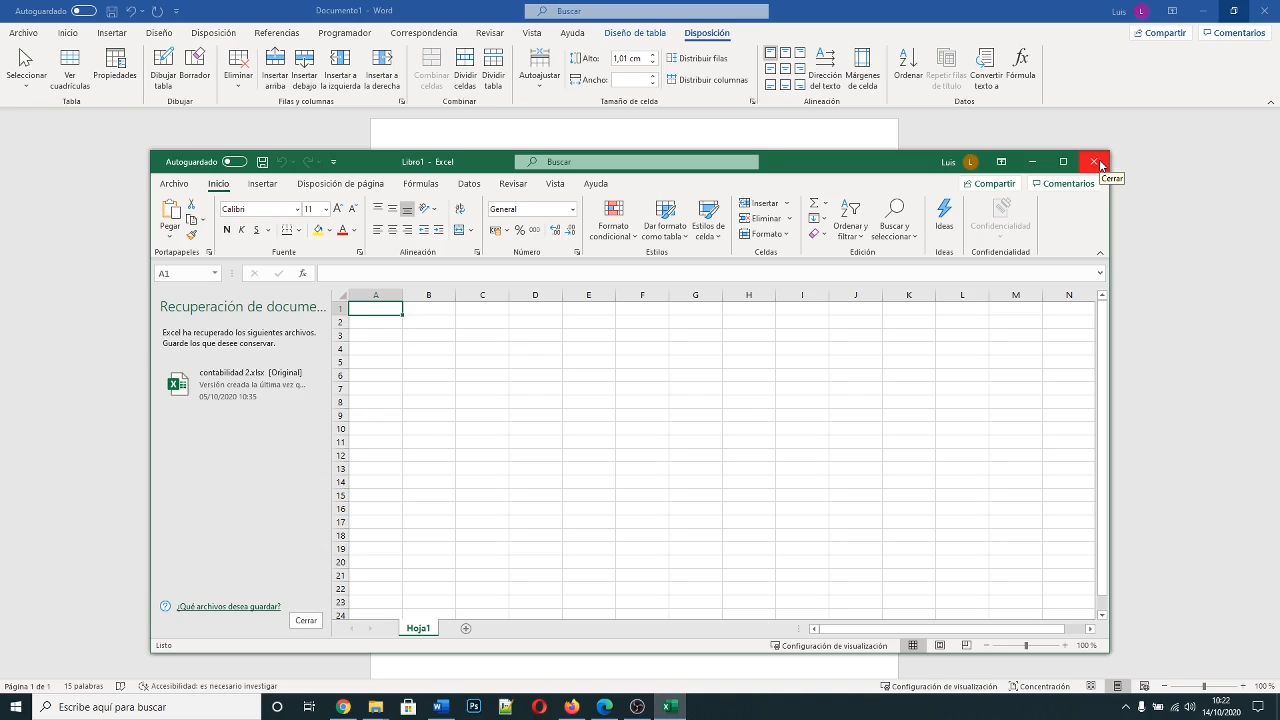
click(1100, 166)
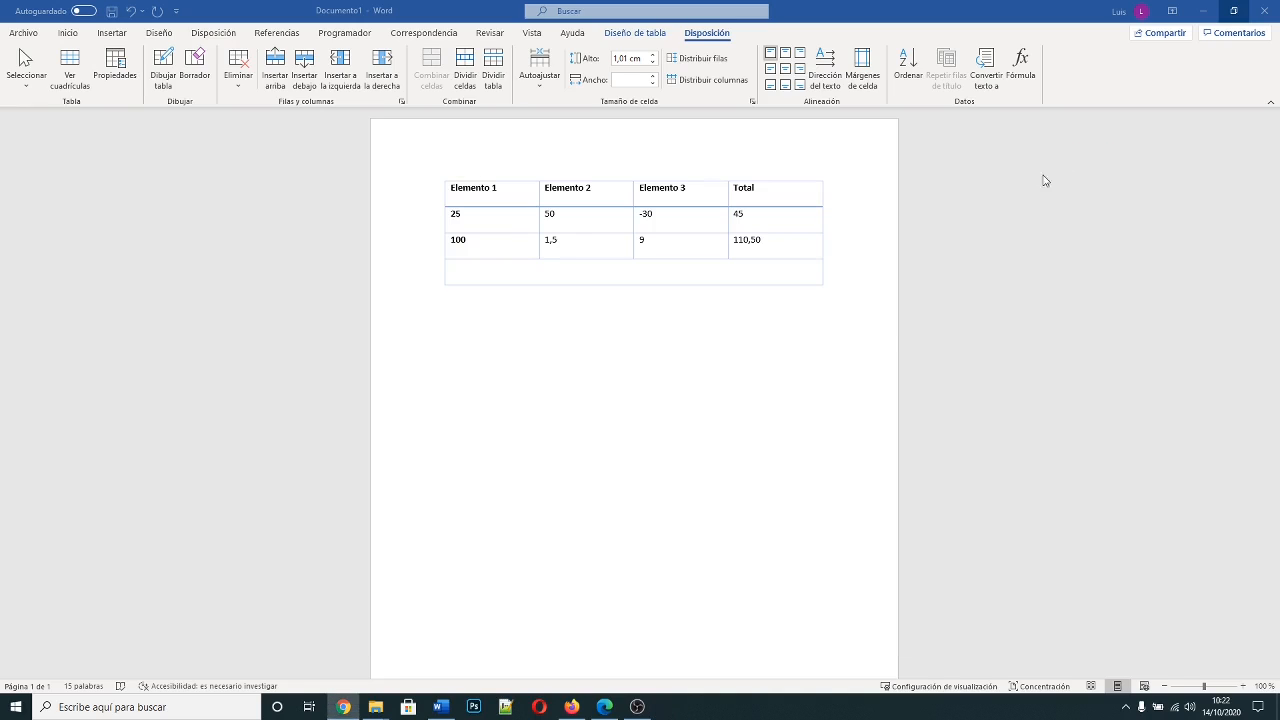